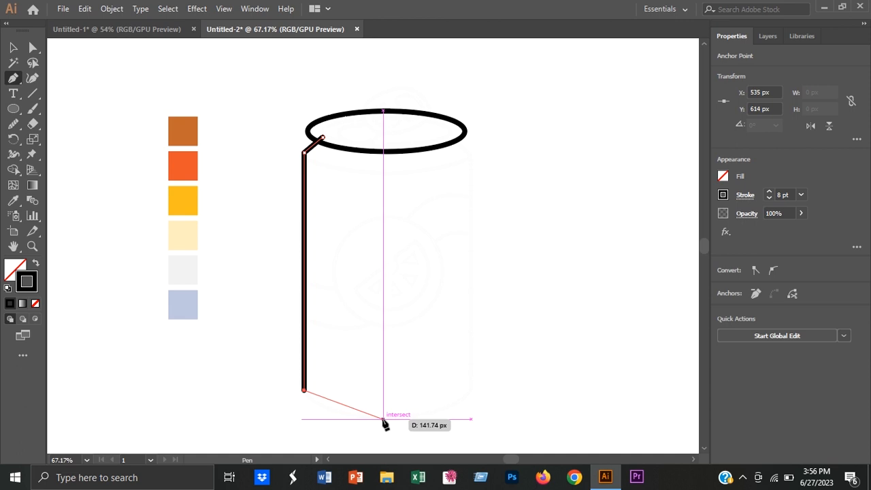
Step: Finish the can's left-half outline with a curve to the bottom centre and open the path's stroke options
{"action": "left_click_drag", "start_coordinate": [450, 422], "coordinate": [451, 423]}
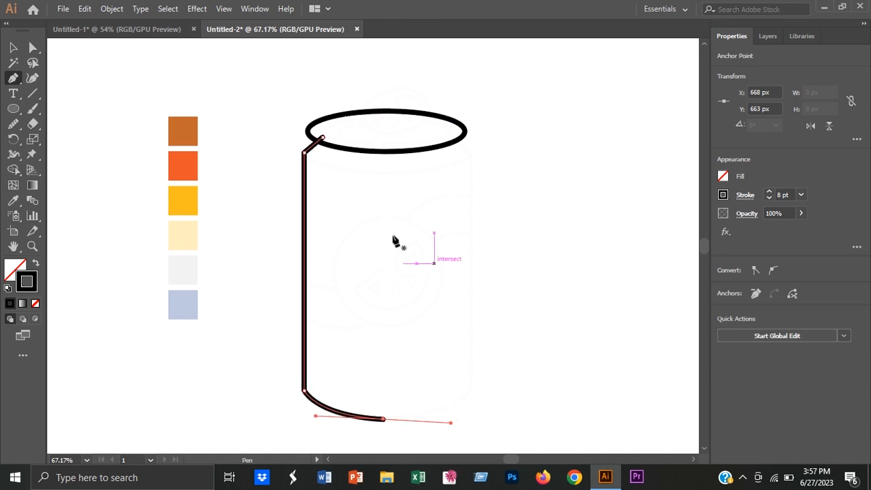
{"action": "key", "text": "v"}
{"action": "left_click", "coordinate": [452, 394]}
{"action": "left_click", "coordinate": [304, 274]}
{"action": "left_click", "coordinate": [744, 195]}
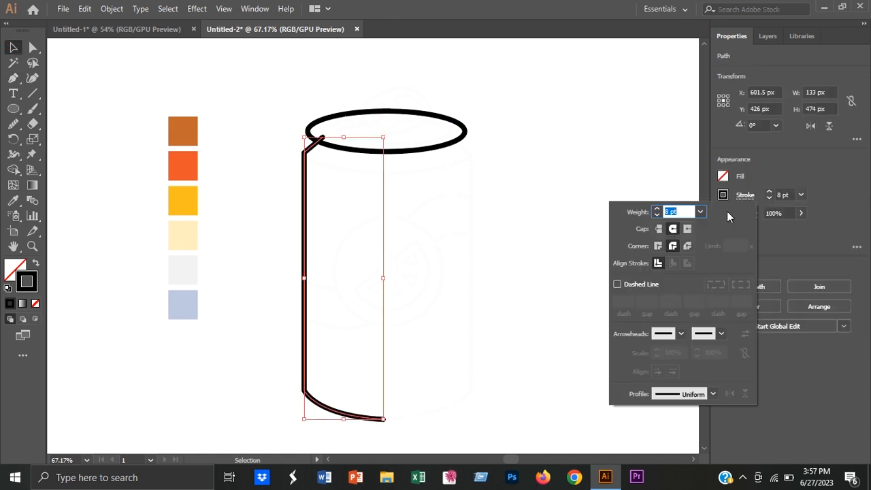
Step: Round the upper and lower corners of the can's left-half outline
{"action": "left_click", "coordinate": [33, 47]}
{"action": "left_click", "coordinate": [317, 161]}
{"action": "left_click", "coordinate": [275, 169]}
{"action": "left_click", "coordinate": [306, 404]}
{"action": "left_click", "coordinate": [275, 357]}
Step: Trim off the upper end of the left-half outline where it overlaps the top ellipse, using Shape Builder
{"action": "left_click_drag", "start_coordinate": [275, 143], "coordinate": [317, 220]}
{"action": "left_click", "coordinate": [14, 168]}
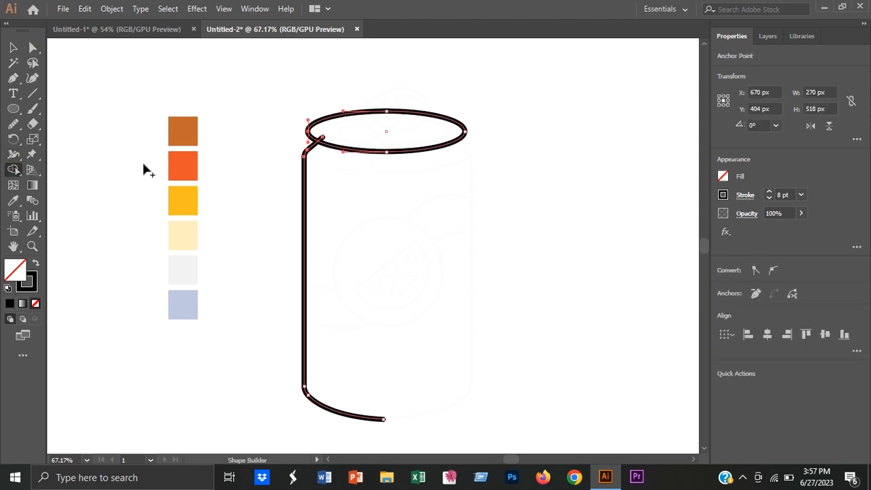
{"action": "left_click", "coordinate": [13, 48]}
{"action": "left_click", "coordinate": [109, 144]}
Step: Draw a vertical guide line about 559 px long through the centre of the top ellipse and past the can's base
{"action": "left_click_drag", "start_coordinate": [266, 83], "coordinate": [333, 184]}
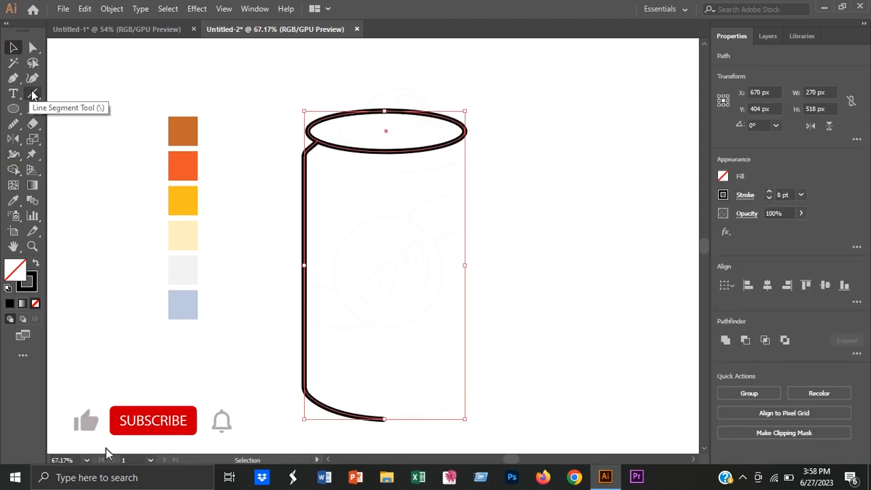
{"action": "left_click", "coordinate": [32, 93]}
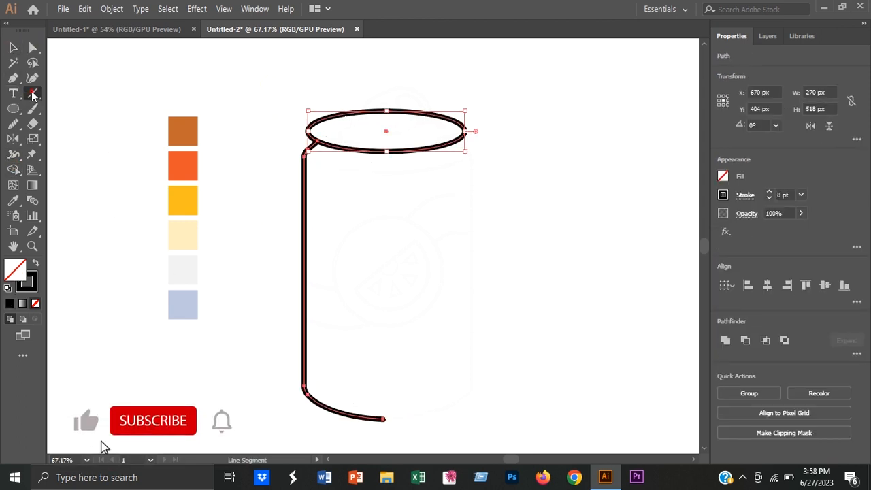
{"action": "left_click_drag", "start_coordinate": [385, 100], "coordinate": [386, 431]}
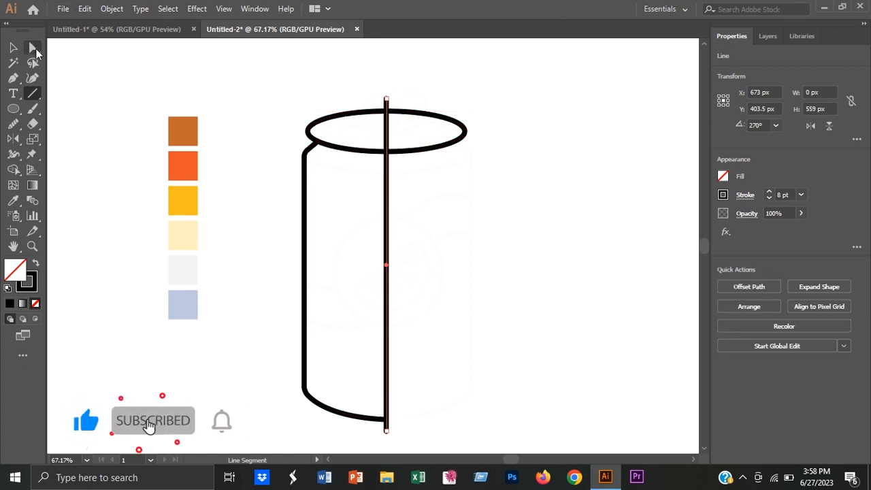
Step: Extend the bottom end of the left-half outline so that it meets the vertical centre line
{"action": "key", "text": "a"}
{"action": "left_click", "coordinate": [305, 317]}
{"action": "key", "text": "v"}
{"action": "left_click", "coordinate": [388, 281], "text": "shift"}
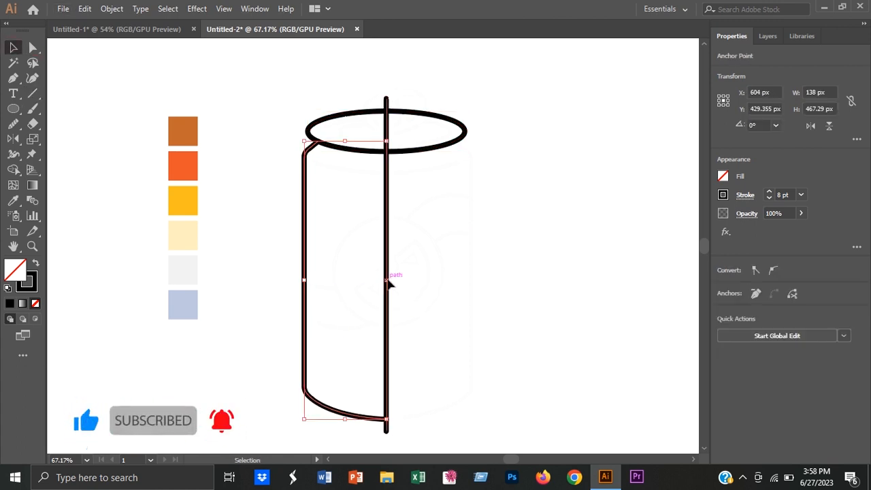
{"action": "left_click", "coordinate": [361, 364]}
Step: Reflect a copy of the left-half outline across the vertical centre line to form the can's right side
{"action": "left_click", "coordinate": [305, 335]}
{"action": "left_click", "coordinate": [14, 139]}
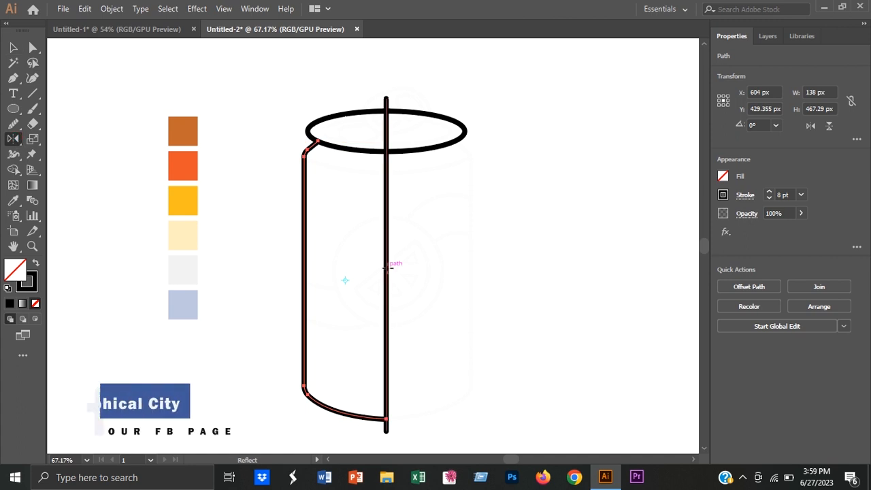
{"action": "left_click", "coordinate": [386, 268], "text": "alt"}
{"action": "left_click", "coordinate": [547, 331]}
Step: Delete the vertical centre line and join the two outline halves at the bottom of the can
{"action": "left_click", "coordinate": [14, 48]}
{"action": "left_click", "coordinate": [354, 313]}
{"action": "left_click", "coordinate": [387, 313]}
{"action": "key", "text": "Delete"}
{"action": "left_click_drag", "start_coordinate": [363, 376], "coordinate": [416, 443]}
{"action": "key", "text": "ctrl+j"}
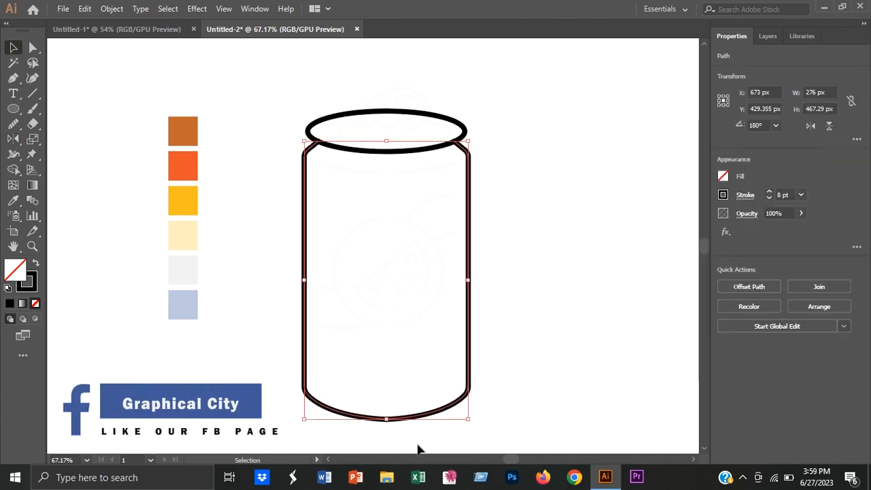
{"action": "left_click", "coordinate": [33, 47]}
{"action": "left_click", "coordinate": [386, 419]}
{"action": "left_click", "coordinate": [13, 47]}
{"action": "left_click", "coordinate": [71, 205]}
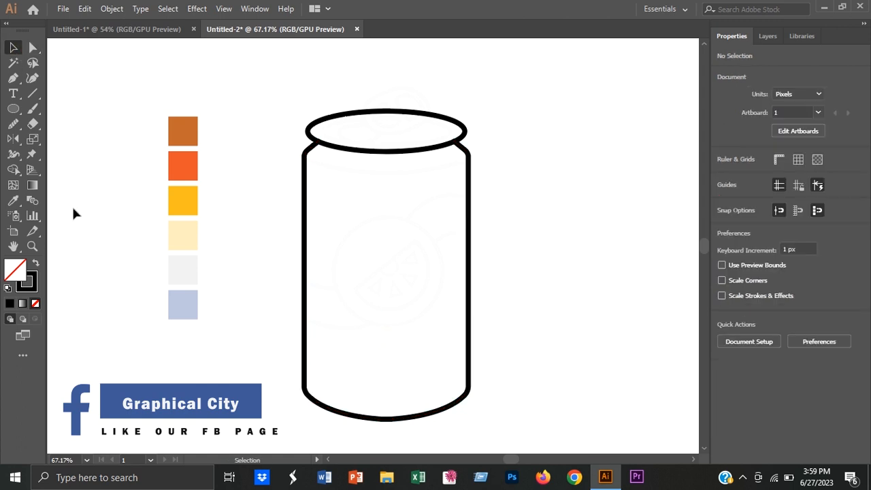
Step: Add a smaller concentric copy of the top ellipse inside it as the can's inner rim
{"action": "left_click", "coordinate": [410, 151]}
{"action": "key", "text": "a"}
{"action": "left_click_drag", "start_coordinate": [466, 111], "coordinate": [451, 118]}
{"action": "left_click", "coordinate": [441, 96]}
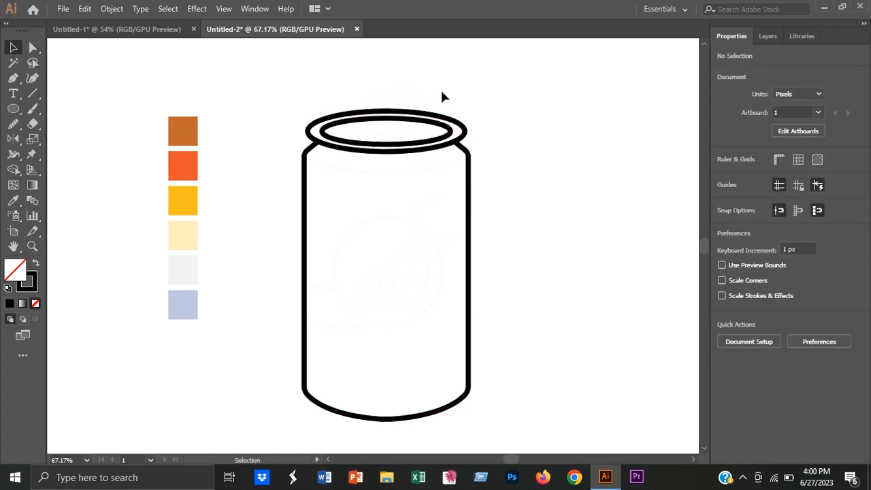
Step: Add an enlarged copy of the rim ellipse around the top, with its lower curve crossing the can's two shoulder corners
{"action": "left_click_drag", "start_coordinate": [395, 152], "coordinate": [396, 171]}
{"action": "left_click_drag", "start_coordinate": [466, 151], "coordinate": [480, 151]}
{"action": "left_click_drag", "start_coordinate": [386, 129], "coordinate": [384, 104]}
{"action": "left_click_drag", "start_coordinate": [478, 171], "coordinate": [513, 182]}
{"action": "left_click", "coordinate": [389, 185]}
{"action": "left_click_drag", "start_coordinate": [389, 185], "coordinate": [393, 178]}
{"action": "left_click_drag", "start_coordinate": [514, 132], "coordinate": [502, 132]}
{"action": "left_click", "coordinate": [523, 147]}
{"action": "left_click", "coordinate": [399, 170]}
{"action": "left_click", "coordinate": [541, 176]}
{"action": "left_click", "coordinate": [500, 132]}
{"action": "left_click_drag", "start_coordinate": [501, 132], "coordinate": [491, 131]}
{"action": "left_click", "coordinate": [532, 144]}
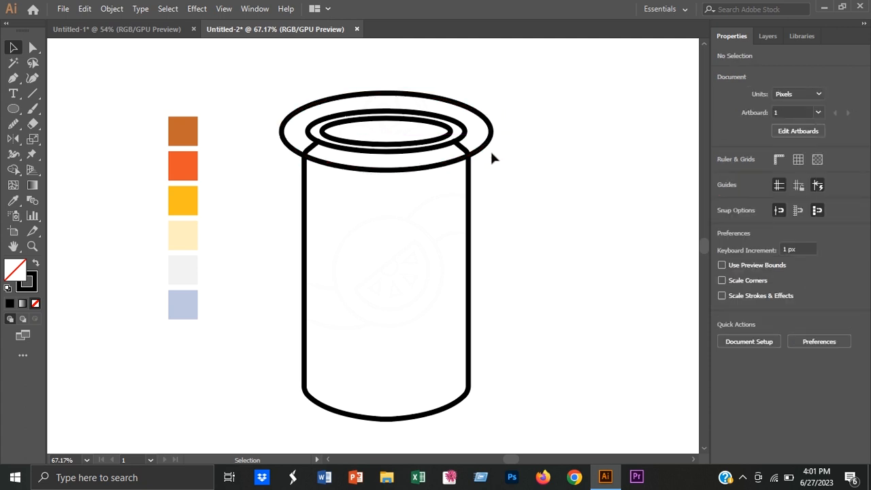
Step: Trim the large ellipse with Shape Builder so only its lower curve between the can's shoulders is left
{"action": "key", "text": "ctrl+a"}
{"action": "left_click", "coordinate": [13, 169]}
{"action": "left_click", "coordinate": [486, 142], "text": "alt"}
{"action": "left_click", "coordinate": [12, 48]}
{"action": "left_click", "coordinate": [50, 201]}
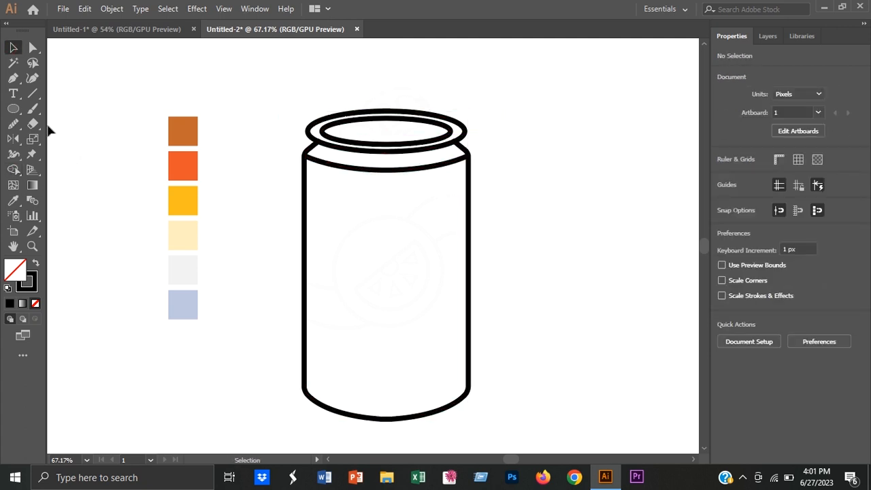
Step: Draw a circle about 182 px in diameter in the middle of the can body
{"action": "left_click", "coordinate": [12, 109]}
{"action": "left_click_drag", "start_coordinate": [386, 272], "coordinate": [443, 325]}
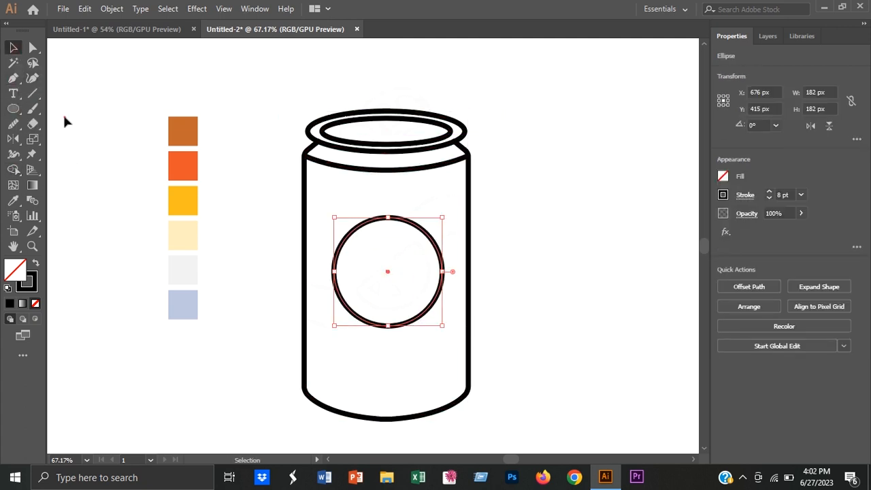
{"action": "left_click", "coordinate": [49, 108]}
Step: Draw the upper wave line with the Pen tool from the can's left edge through the circle to its right edge
{"action": "left_click", "coordinate": [14, 78]}
{"action": "left_click", "coordinate": [304, 282]}
{"action": "left_click_drag", "start_coordinate": [334, 296], "coordinate": [361, 265]}
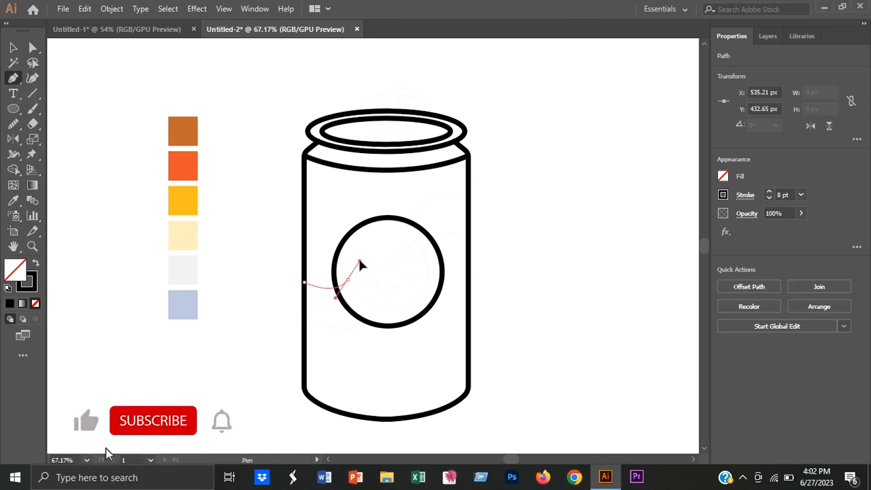
{"action": "left_click", "coordinate": [406, 221]}
{"action": "left_click_drag", "start_coordinate": [467, 197], "coordinate": [508, 206]}
{"action": "key", "text": "Escape"}
Step: Draw a second wave line below the first, from the can's left edge through the circle to its right edge
{"action": "left_click", "coordinate": [304, 318]}
{"action": "left_click_drag", "start_coordinate": [370, 324], "coordinate": [412, 307]}
{"action": "left_click", "coordinate": [370, 323]}
{"action": "left_click", "coordinate": [435, 242]}
{"action": "left_click_drag", "start_coordinate": [468, 235], "coordinate": [484, 243]}
Step: Remove the parts of both wave lines that run inside the circle, using Shape Builder
{"action": "left_click", "coordinate": [13, 47]}
{"action": "left_click", "coordinate": [105, 223]}
{"action": "left_click_drag", "start_coordinate": [351, 195], "coordinate": [405, 357]}
{"action": "left_click", "coordinate": [13, 169]}
{"action": "mouse_move", "coordinate": [362, 246]}
{"action": "left_mouse_down"}
{"action": "mouse_move", "coordinate": [365, 268]}
{"action": "mouse_move", "coordinate": [413, 297]}
{"action": "left_mouse_up"}
{"action": "left_click", "coordinate": [13, 48]}
{"action": "left_click", "coordinate": [85, 182]}
Step: Draw a concentric inner circle about 126 px in diameter inside the can's label circle
{"action": "key", "text": "l"}
{"action": "left_click_drag", "start_coordinate": [387, 270], "coordinate": [417, 310]}
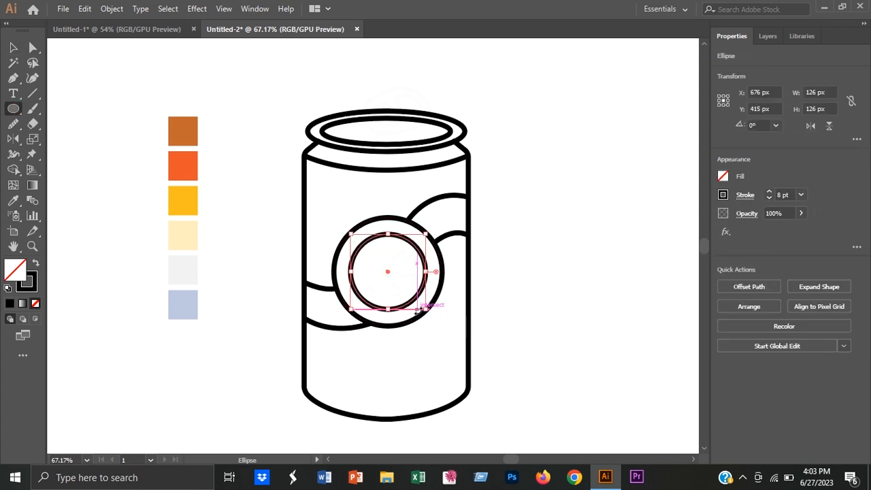
{"action": "left_click", "coordinate": [143, 220]}
Step: Draw a diagonal line across the inner circle from its upper right to its lower left
{"action": "key", "text": "backslash"}
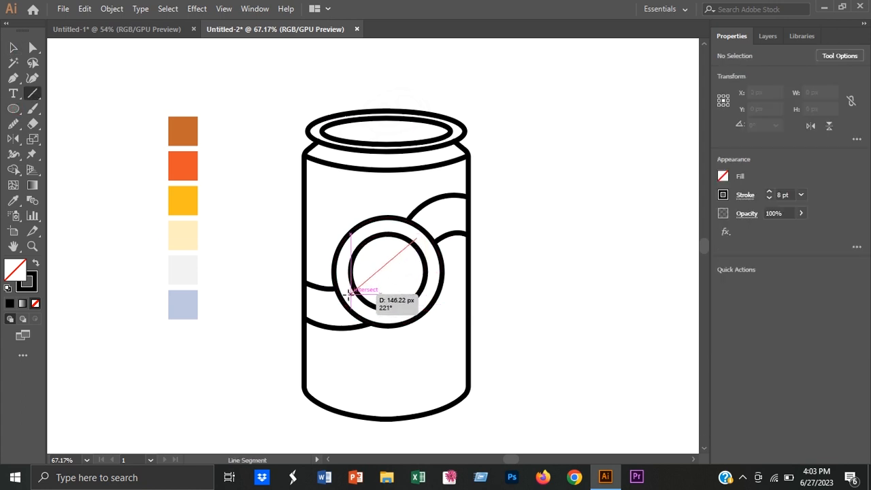
{"action": "left_click_drag", "start_coordinate": [346, 296], "coordinate": [346, 296]}
{"action": "key", "text": "v"}
{"action": "left_click", "coordinate": [163, 244]}
Step: Remove the inner circle's upper-left half and the line's overhanging ends with Shape Builder to leave a semicircular fruit slice
{"action": "left_click_drag", "start_coordinate": [374, 258], "coordinate": [412, 292]}
{"action": "key", "text": "shift+m"}
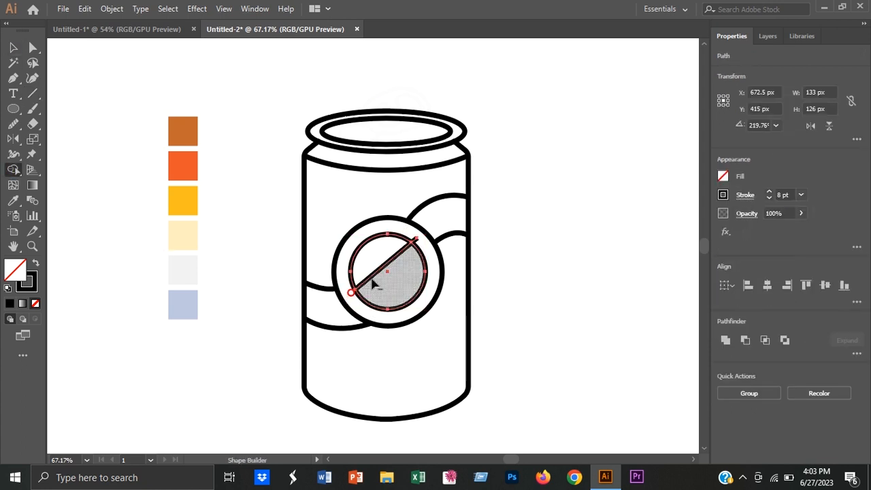
{"action": "left_click", "coordinate": [407, 253], "text": "alt"}
{"action": "left_click", "coordinate": [13, 47]}
{"action": "left_click", "coordinate": [75, 213]}
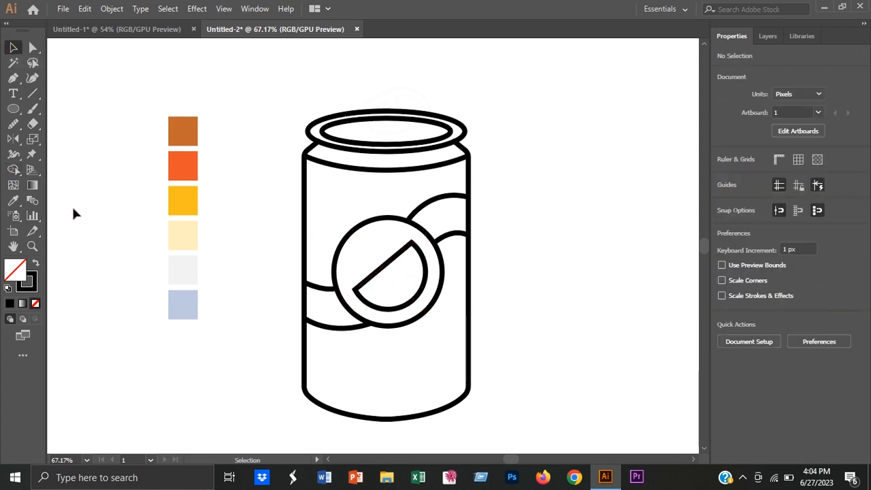
Step: Add a small circle with a 5 pt stroke at the middle of the slice's straight edge, trimmed to the slice's inside
{"action": "left_click", "coordinate": [14, 111]}
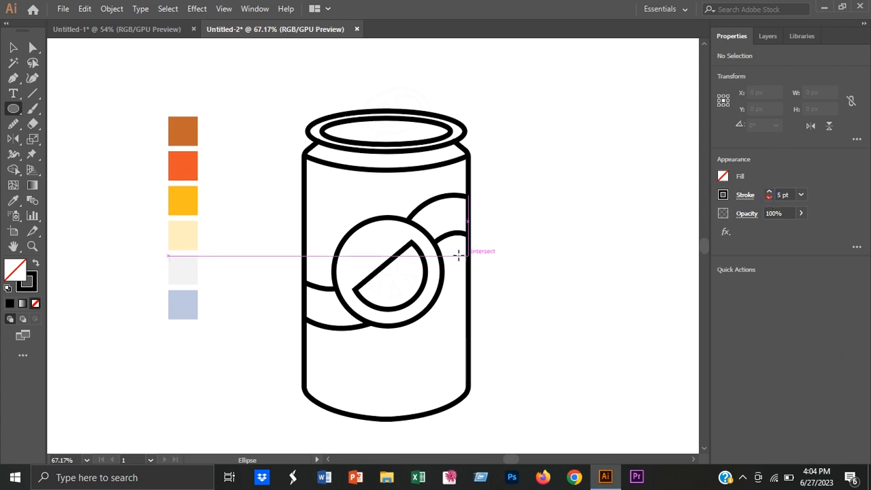
{"action": "left_click", "coordinate": [13, 47]}
{"action": "left_click", "coordinate": [249, 287]}
{"action": "left_click_drag", "start_coordinate": [392, 274], "coordinate": [383, 279]}
{"action": "left_click", "coordinate": [389, 277]}
{"action": "left_click", "coordinate": [348, 254]}
{"action": "left_click", "coordinate": [365, 255]}
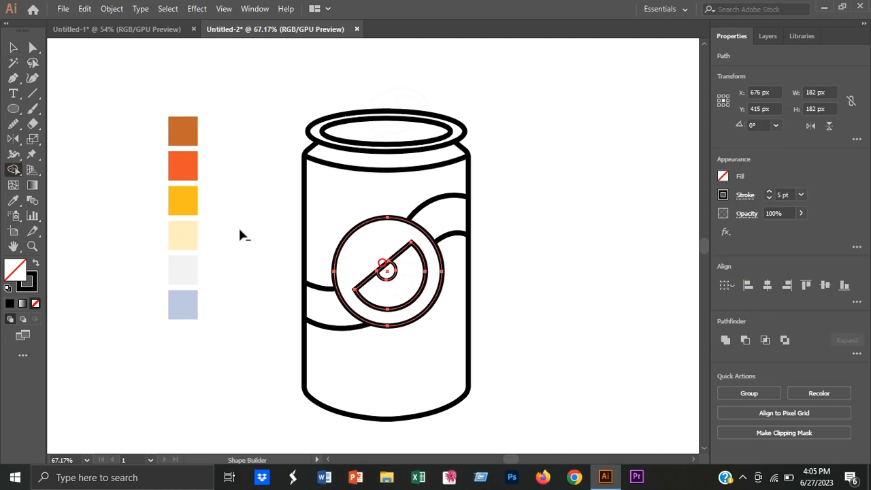
{"action": "key", "text": "v"}
{"action": "left_click", "coordinate": [84, 197]}
Step: Draw the left half of a small triangle with the Pen tool below the colour swatches
{"action": "key", "text": "p"}
{"action": "left_click", "coordinate": [215, 335]}
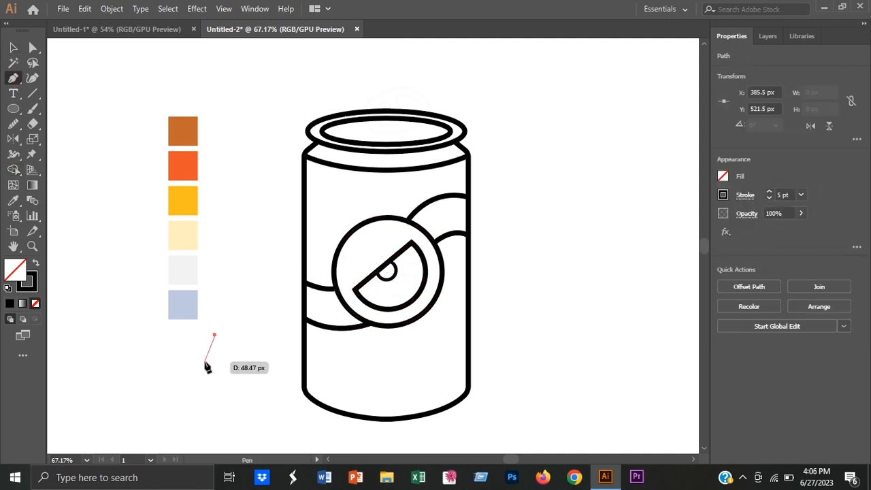
{"action": "left_click", "coordinate": [204, 362]}
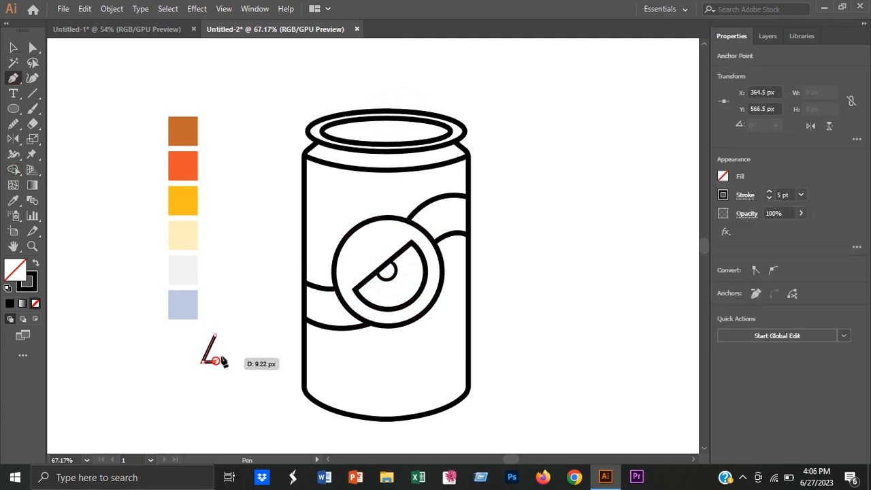
{"action": "left_click", "coordinate": [215, 362], "text": "alt"}
{"action": "left_click", "coordinate": [528, 332]}
{"action": "key", "text": "v"}
{"action": "left_click", "coordinate": [138, 381]}
Step: Group the half-triangle's lines and reflect a copy across its vertical axis to complete the triangle
{"action": "left_click_drag", "start_coordinate": [170, 345], "coordinate": [235, 385]}
{"action": "right_click", "coordinate": [236, 385]}
{"action": "left_click", "coordinate": [229, 298]}
{"action": "left_click", "coordinate": [209, 351]}
{"action": "left_click", "coordinate": [14, 139]}
{"action": "left_click", "coordinate": [215, 362], "text": "alt"}
{"action": "left_click", "coordinate": [548, 332]}
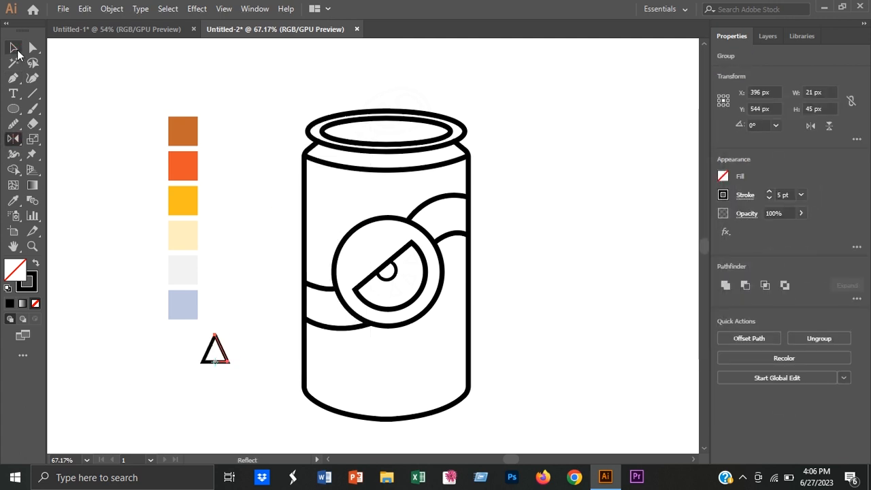
Step: Group both halves of the triangle and scale it down to a narrower shape
{"action": "left_click", "coordinate": [15, 50]}
{"action": "left_click_drag", "start_coordinate": [179, 331], "coordinate": [236, 377]}
{"action": "right_click", "coordinate": [236, 377]}
{"action": "left_click", "coordinate": [255, 291]}
{"action": "left_click_drag", "start_coordinate": [228, 334], "coordinate": [225, 338]}
{"action": "left_click_drag", "start_coordinate": [226, 349], "coordinate": [220, 351]}
{"action": "left_click", "coordinate": [233, 363]}
Step: Place a copy of the triangle in the lower-left part of the fruit slice, shrunk and rotated to about 324°
{"action": "left_click", "coordinate": [220, 357]}
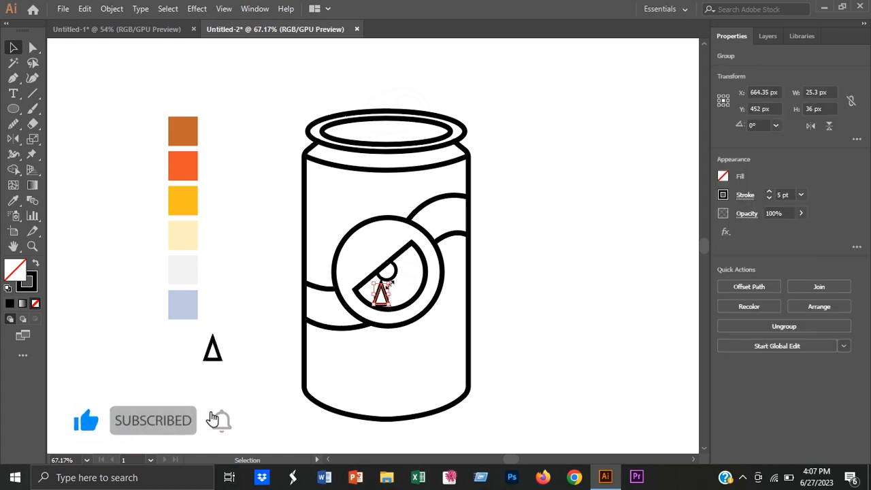
{"action": "left_click_drag", "start_coordinate": [389, 277], "coordinate": [394, 286]}
{"action": "left_click", "coordinate": [394, 294]}
{"action": "scroll", "coordinate": [393, 294], "scroll_direction": "up", "scroll_amount": 8}
{"action": "left_click", "coordinate": [369, 300]}
{"action": "left_click_drag", "start_coordinate": [378, 279], "coordinate": [363, 270]}
{"action": "left_click", "coordinate": [371, 296]}
{"action": "left_click", "coordinate": [357, 295]}
{"action": "left_click", "coordinate": [365, 298]}
{"action": "left_click", "coordinate": [350, 288]}
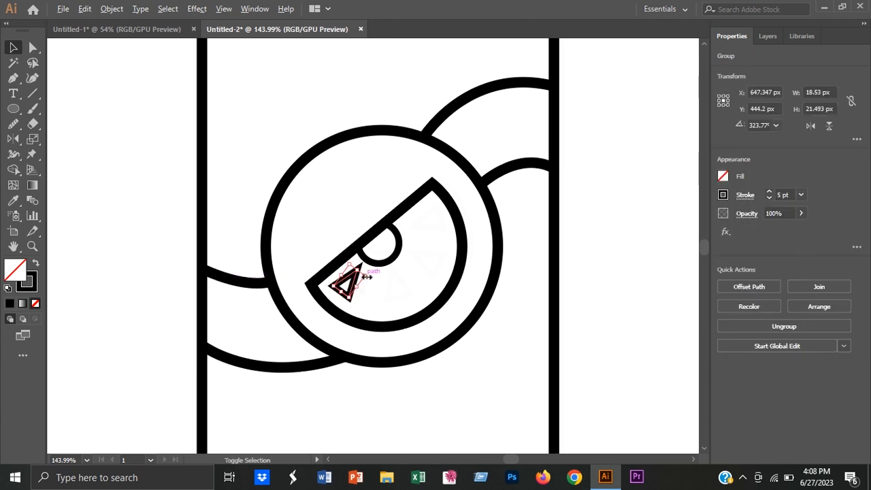
Step: Nudge the triangle inside the fruit slice closer to the small half circle and rotate it to about 333°
{"action": "key", "text": "Right"}
{"action": "key", "text": "Right"}
{"action": "key", "text": "Right"}
{"action": "key", "text": "Right"}
{"action": "key", "text": "Right"}
{"action": "key", "text": "Up"}
{"action": "key", "text": "Up"}
{"action": "left_click_drag", "start_coordinate": [370, 281], "coordinate": [368, 277]}
{"action": "left_click", "coordinate": [381, 285]}
{"action": "left_click", "coordinate": [353, 301]}
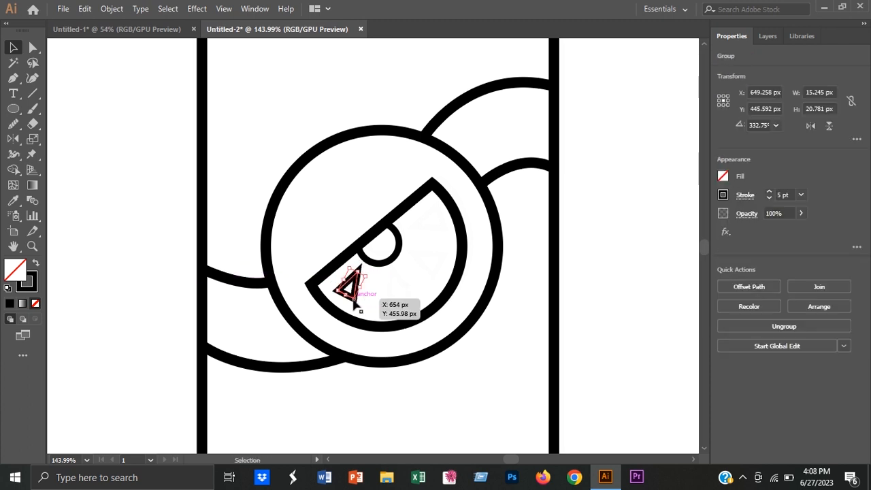
Step: Rotate copies of the triangle about the small half circle's centre to fan them across the fruit slice
{"action": "left_click", "coordinate": [13, 139]}
{"action": "left_click", "coordinate": [379, 243], "text": "alt"}
{"action": "left_click", "coordinate": [618, 252]}
{"action": "left_click", "coordinate": [104, 186]}
Step: Nudge the copied triangles inside the fruit slice so they sit evenly around the small half circle
{"action": "left_click", "coordinate": [385, 303]}
{"action": "left_click_drag", "start_coordinate": [407, 306], "coordinate": [409, 304]}
{"action": "left_click_drag", "start_coordinate": [445, 262], "coordinate": [445, 265]}
{"action": "left_click", "coordinate": [445, 246]}
{"action": "left_click", "coordinate": [433, 228]}
{"action": "left_click_drag", "start_coordinate": [444, 233], "coordinate": [443, 232]}
{"action": "left_click", "coordinate": [445, 238]}
{"action": "left_click", "coordinate": [437, 229]}
{"action": "left_click", "coordinate": [597, 264]}
Step: Draw an ellipse above the can's rim for the pull tab and set its stroke to 8 pt
{"action": "key", "text": "ctrl+space"}
{"action": "left_click_drag", "start_coordinate": [597, 265], "coordinate": [485, 302]}
{"action": "left_click_drag", "start_coordinate": [555, 68], "coordinate": [612, 75]}
{"action": "key", "text": "space"}
{"action": "mouse_move", "coordinate": [461, 195]}
{"action": "left_mouse_down"}
{"action": "mouse_move", "coordinate": [456, 301]}
{"action": "mouse_move", "coordinate": [449, 299]}
{"action": "left_mouse_up"}
{"action": "left_click", "coordinate": [13, 109]}
{"action": "mouse_move", "coordinate": [390, 186]}
{"action": "left_mouse_down"}
{"action": "mouse_move", "coordinate": [463, 177]}
{"action": "mouse_move", "coordinate": [481, 145]}
{"action": "mouse_move", "coordinate": [458, 114]}
{"action": "left_mouse_up"}
{"action": "left_click", "coordinate": [769, 192]}
{"action": "left_click", "coordinate": [769, 191]}
{"action": "left_click", "coordinate": [768, 191]}
Step: Rotate the pull-tab ellipse to about 23° and fit it over the back edge of the rim
{"action": "left_click_drag", "start_coordinate": [312, 219], "coordinate": [343, 205]}
{"action": "left_click_drag", "start_coordinate": [392, 146], "coordinate": [387, 133]}
{"action": "left_click_drag", "start_coordinate": [421, 212], "coordinate": [422, 214]}
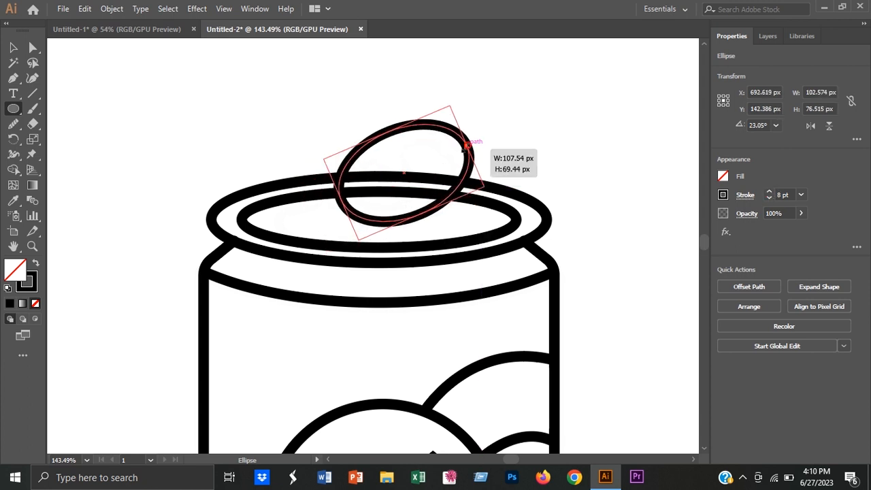
{"action": "left_click_drag", "start_coordinate": [467, 146], "coordinate": [457, 151]}
Step: Reshape the pull-tab ellipse into a rounder, uneven oval by adjusting its anchor points and handles
{"action": "left_click", "coordinate": [33, 48]}
{"action": "left_click", "coordinate": [341, 200]}
{"action": "left_click_drag", "start_coordinate": [332, 178], "coordinate": [323, 157]}
{"action": "left_click", "coordinate": [416, 216]}
{"action": "left_click_drag", "start_coordinate": [448, 203], "coordinate": [449, 205]}
{"action": "left_click_drag", "start_coordinate": [457, 151], "coordinate": [465, 156]}
{"action": "left_click", "coordinate": [383, 135]}
{"action": "left_click_drag", "start_coordinate": [414, 122], "coordinate": [412, 124]}
{"action": "left_click", "coordinate": [341, 199]}
{"action": "left_click_drag", "start_coordinate": [324, 159], "coordinate": [326, 162]}
{"action": "left_click", "coordinate": [382, 134]}
{"action": "left_click_drag", "start_coordinate": [414, 124], "coordinate": [422, 120]}
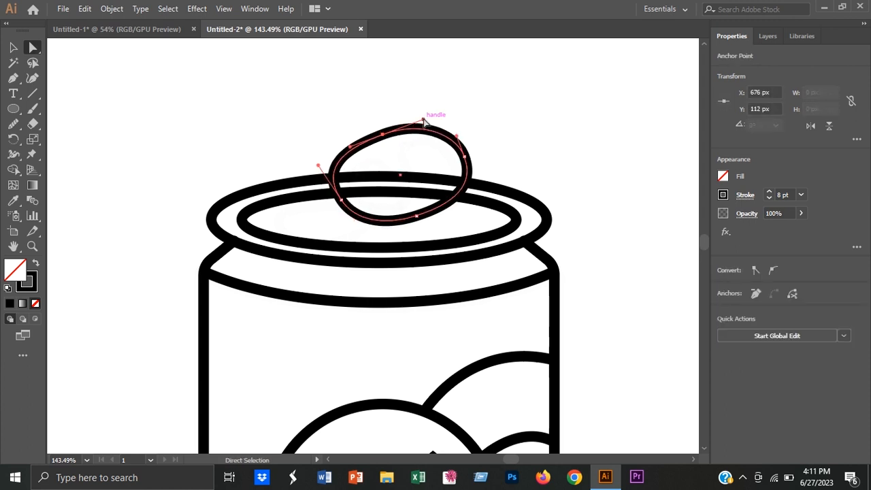
Step: Draw a closed half-oval hole with the Pen tool in the lower-left part of the pull tab
{"action": "left_click", "coordinate": [371, 95]}
{"action": "left_click", "coordinate": [14, 79]}
{"action": "left_click", "coordinate": [408, 199]}
{"action": "left_click", "coordinate": [374, 162]}
{"action": "left_click_drag", "start_coordinate": [360, 199], "coordinate": [383, 238]}
{"action": "left_click_drag", "start_coordinate": [408, 199], "coordinate": [435, 181]}
{"action": "left_click", "coordinate": [32, 48]}
{"action": "left_click", "coordinate": [13, 48]}
Step: Place a turned copy of the half-oval hole in the upper-right part of the pull tab
{"action": "left_click", "coordinate": [745, 194]}
{"action": "left_click", "coordinate": [673, 247]}
{"action": "left_click", "coordinate": [763, 433]}
{"action": "left_click", "coordinate": [593, 150]}
{"action": "left_click", "coordinate": [383, 171]}
{"action": "left_click_drag", "start_coordinate": [511, 108], "coordinate": [499, 100]}
{"action": "left_click_drag", "start_coordinate": [500, 111], "coordinate": [453, 171]}
Step: Cut away the rim lines behind the solid parts of the pull tab with Shape Builder
{"action": "key", "text": "v"}
{"action": "left_click", "coordinate": [136, 108]}
{"action": "left_click_drag", "start_coordinate": [461, 226], "coordinate": [462, 228]}
{"action": "key", "text": "shift+m"}
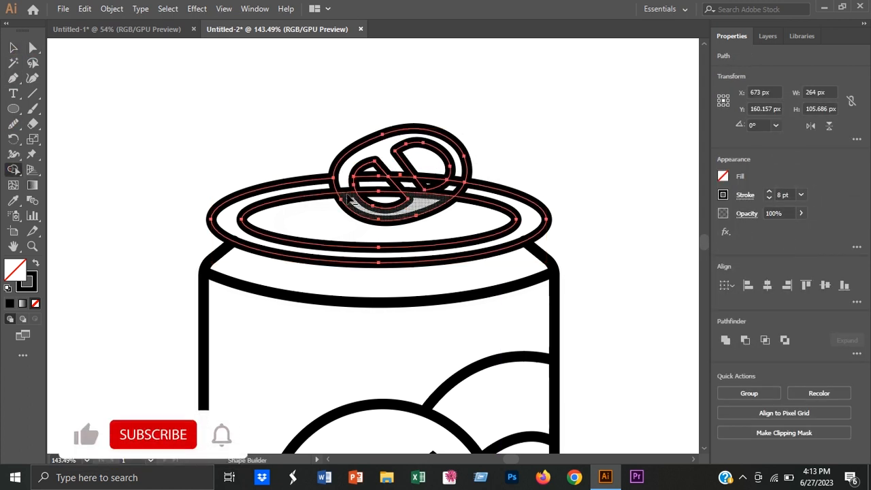
{"action": "left_click_drag", "start_coordinate": [407, 209], "coordinate": [364, 149]}
{"action": "key", "text": "v"}
{"action": "left_click", "coordinate": [292, 95]}
Step: Draw the can's curved mouth opening with the Pen tool on the lid beside the pull tab
{"action": "key", "text": "p"}
{"action": "left_click", "coordinate": [346, 205]}
{"action": "left_click_drag", "start_coordinate": [279, 220], "coordinate": [331, 245]}
{"action": "left_click_drag", "start_coordinate": [372, 219], "coordinate": [392, 195]}
{"action": "left_click", "coordinate": [313, 244], "text": "ctrl"}
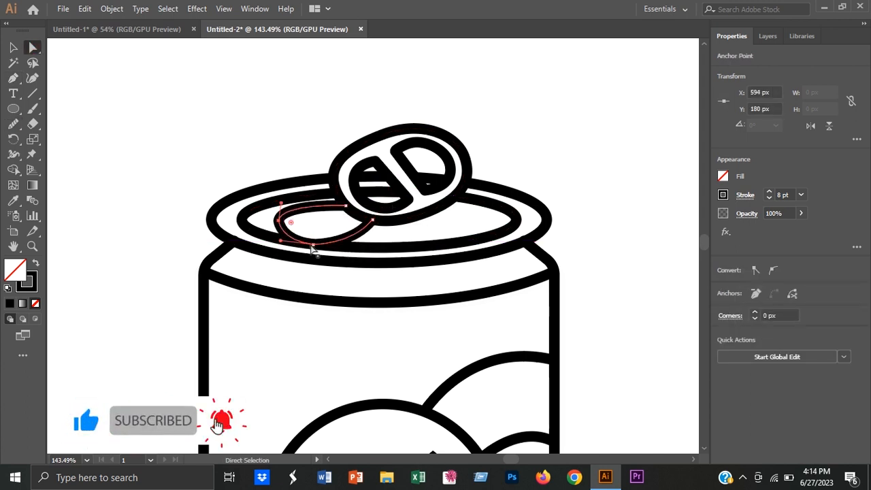
Step: Select the rim and body outlines and trim their overlaps at the can's shoulder with Shape Builder
{"action": "key", "text": "v"}
{"action": "left_click", "coordinate": [146, 167]}
{"action": "left_click_drag", "start_coordinate": [159, 202], "coordinate": [274, 323]}
{"action": "key", "text": "shift+m"}
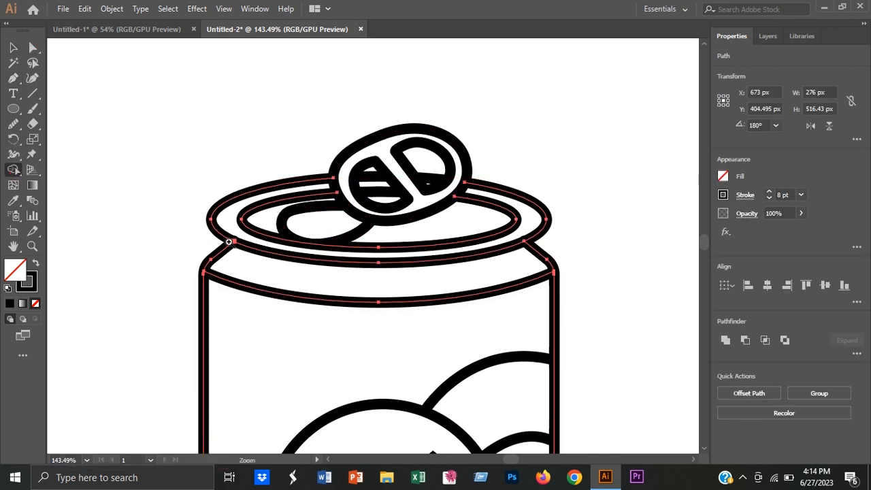
{"action": "scroll", "coordinate": [229, 240], "scroll_direction": "up", "scroll_amount": 5}
{"action": "left_click", "coordinate": [9, 50]}
{"action": "left_click", "coordinate": [230, 129]}
Step: Delete the leftover artwork beside the can's lower left side
{"action": "scroll", "coordinate": [291, 149], "scroll_direction": "down", "scroll_amount": 5}
{"action": "left_click_drag", "start_coordinate": [357, 260], "coordinate": [374, 259]}
{"action": "left_click_drag", "start_coordinate": [245, 343], "coordinate": [180, 417]}
{"action": "key", "text": "Delete"}
{"action": "left_click_drag", "start_coordinate": [253, 73], "coordinate": [504, 384]}
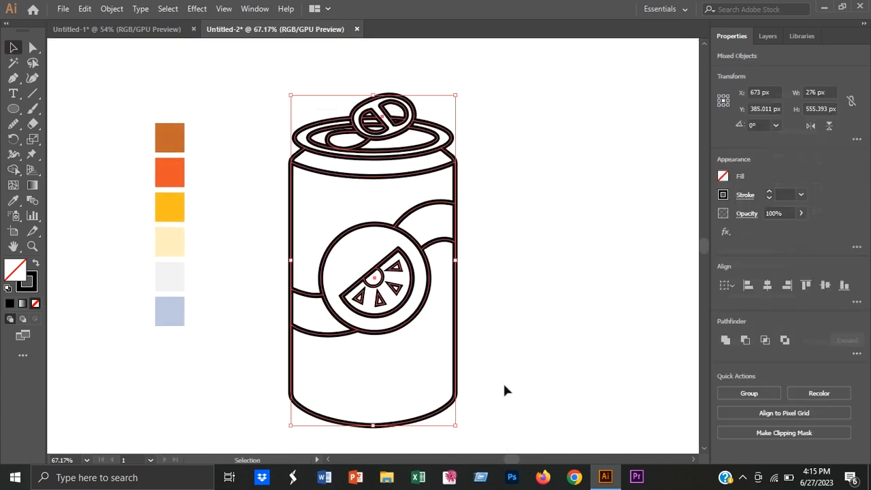
{"action": "left_click", "coordinate": [503, 385]}
Step: Recolour the strokes of the small half circle and the triangles with the brown of the palette swatch
{"action": "left_click", "coordinate": [15, 203]}
{"action": "left_click", "coordinate": [164, 141]}
{"action": "double_click", "coordinate": [15, 270]}
{"action": "left_click", "coordinate": [632, 159]}
{"action": "left_click", "coordinate": [14, 48]}
{"action": "left_click", "coordinate": [375, 285]}
{"action": "left_click", "coordinate": [379, 300], "text": "shift"}
{"action": "double_click", "coordinate": [30, 284]}
{"action": "key", "text": "ctrl+v"}
{"action": "left_click", "coordinate": [632, 160]}
{"action": "left_click", "coordinate": [661, 72]}
Step: Change the fruit-slice outline's stacking order and group the whole can artwork
{"action": "right_click", "coordinate": [401, 251]}
{"action": "left_click", "coordinate": [578, 400]}
{"action": "left_click", "coordinate": [511, 263]}
{"action": "left_click_drag", "start_coordinate": [253, 74], "coordinate": [513, 316]}
{"action": "key", "text": "ctrl+g"}
{"action": "left_click", "coordinate": [514, 319]}
Step: Create a layer named "color" and place it beneath the "outline" layer
{"action": "key", "text": "F7"}
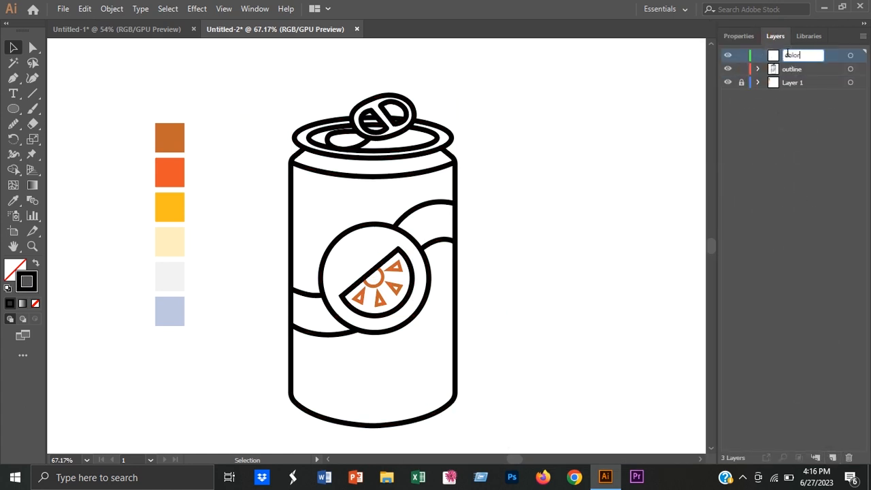
{"action": "key", "text": "Return"}
{"action": "left_click_drag", "start_coordinate": [808, 56], "coordinate": [810, 75]}
{"action": "left_click", "coordinate": [807, 110]}
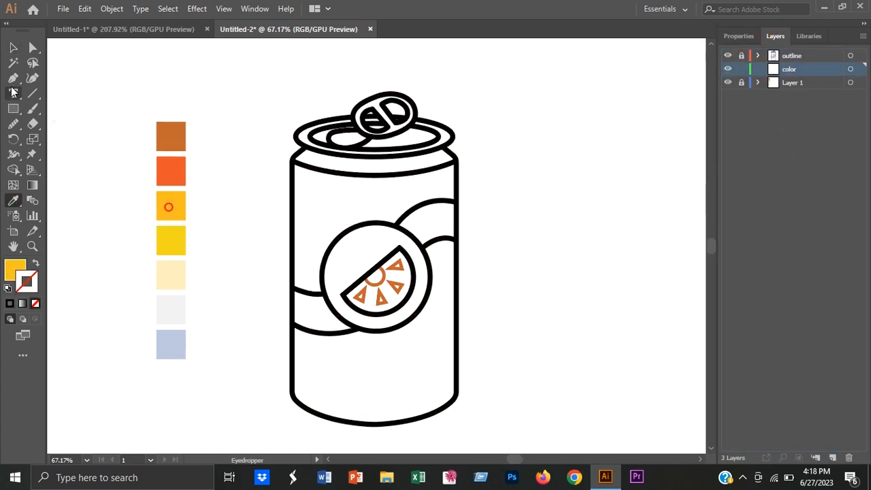
Step: Trace the can body with the Pen tool as an orange-yellow fill shape from the shoulders to the curved base
{"action": "left_click", "coordinate": [456, 162]}
{"action": "left_click_drag", "start_coordinate": [293, 161], "coordinate": [257, 151]}
{"action": "left_click", "coordinate": [292, 161]}
{"action": "left_click", "coordinate": [292, 391]}
{"action": "left_click_drag", "start_coordinate": [374, 424], "coordinate": [453, 428]}
{"action": "left_click", "coordinate": [373, 424]}
{"action": "left_click_drag", "start_coordinate": [456, 395], "coordinate": [476, 360]}
{"action": "left_click", "coordinate": [457, 395]}
{"action": "left_click", "coordinate": [456, 162]}
{"action": "key", "text": "v"}
{"action": "left_click", "coordinate": [243, 176]}
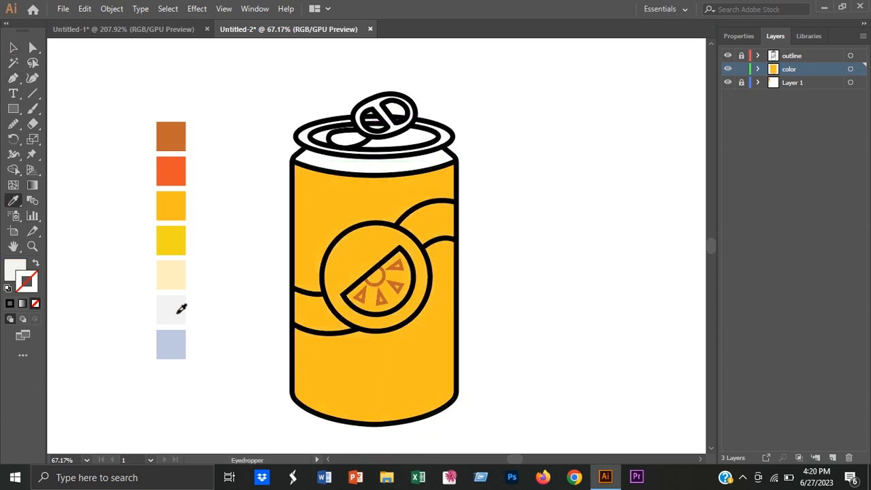
Step: Trace the can's lid, rim and neck as a light grey fill shape with the Pen tool
{"action": "left_click", "coordinate": [307, 125]}
{"action": "left_click_drag", "start_coordinate": [431, 122], "coordinate": [505, 138]}
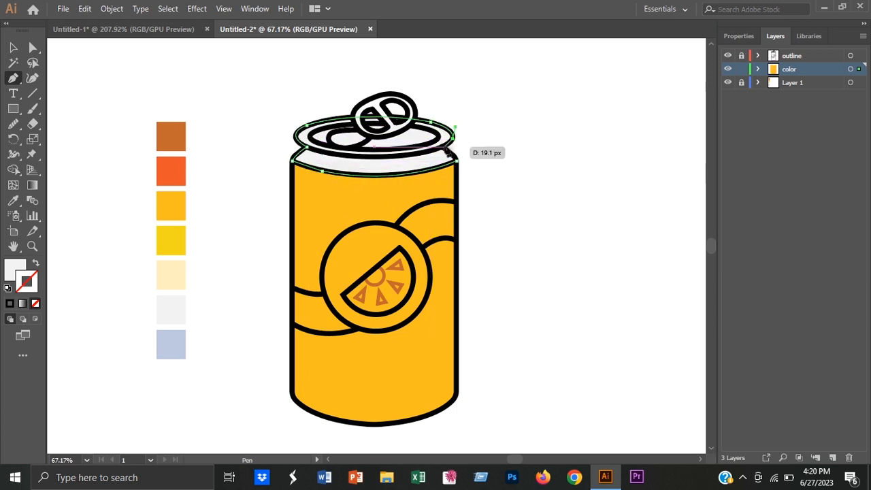
{"action": "left_click", "coordinate": [361, 161]}
{"action": "key", "text": "v"}
{"action": "left_click", "coordinate": [237, 146]}
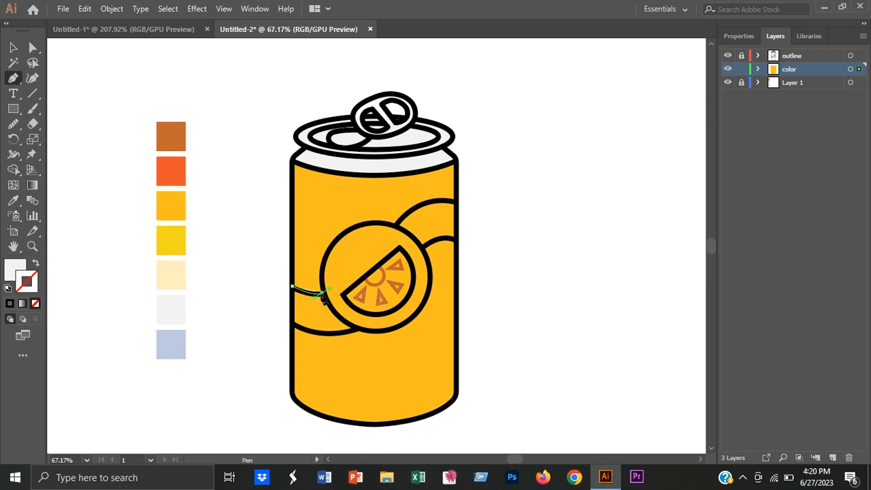
Step: Fill the wave band and the round label with light grey shapes following their outlines
{"action": "left_click", "coordinate": [456, 202]}
{"action": "left_click", "coordinate": [456, 239]}
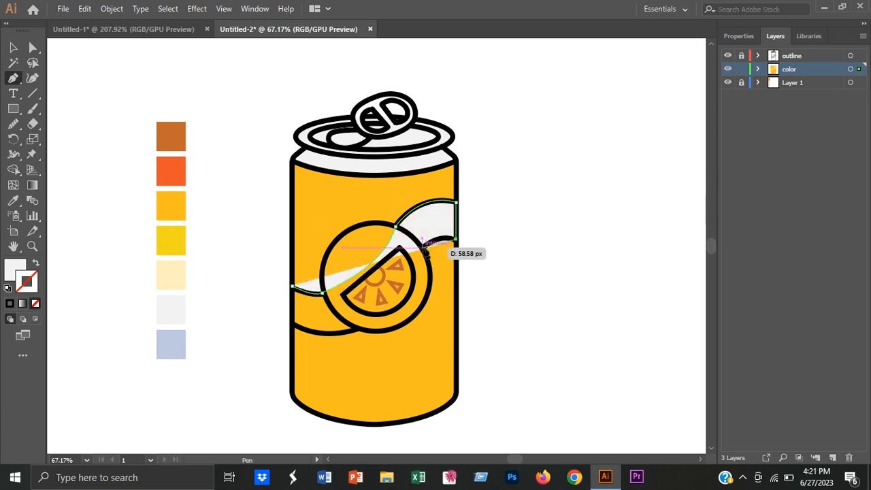
{"action": "left_click_drag", "start_coordinate": [357, 329], "coordinate": [309, 343]}
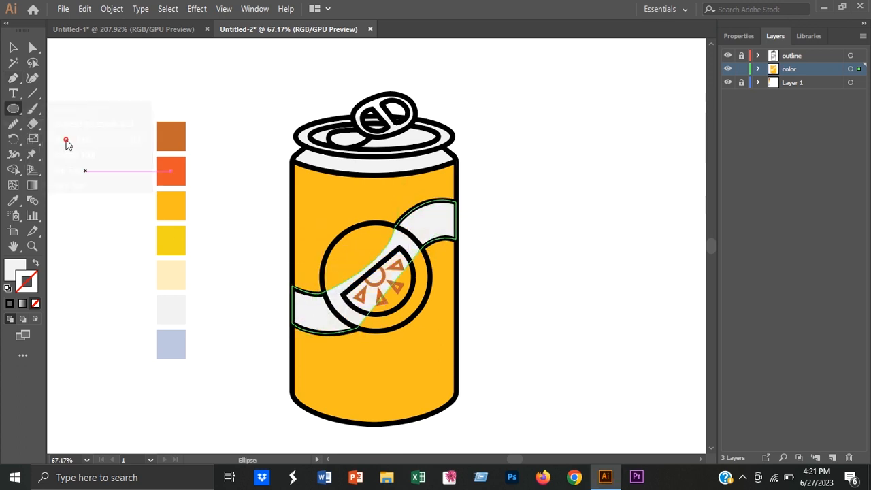
{"action": "left_click_drag", "start_coordinate": [375, 276], "coordinate": [429, 329]}
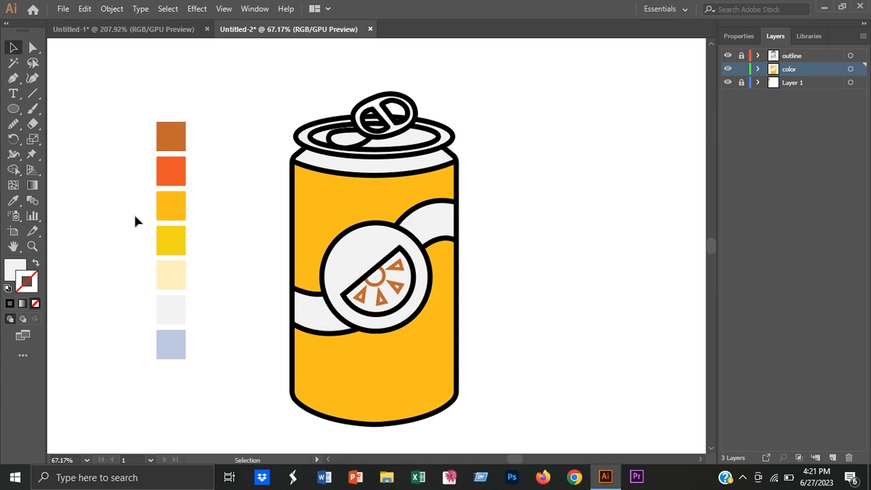
Step: Trace the fruit slice as a yellow fill shape with the Pen tool
{"action": "key", "text": "i"}
{"action": "left_click", "coordinate": [175, 237]}
{"action": "key", "text": "p"}
{"action": "left_click", "coordinate": [343, 294]}
{"action": "left_click", "coordinate": [400, 248]}
{"action": "left_click_drag", "start_coordinate": [406, 295], "coordinate": [346, 301]}
{"action": "left_click", "coordinate": [406, 295]}
{"action": "left_click", "coordinate": [343, 294]}
Step: Draw orange-yellow fill shapes inside the triangles of the fruit slice with the Pen tool
{"action": "left_click", "coordinate": [13, 78]}
{"action": "scroll", "coordinate": [385, 300], "scroll_direction": "up", "scroll_amount": 5}
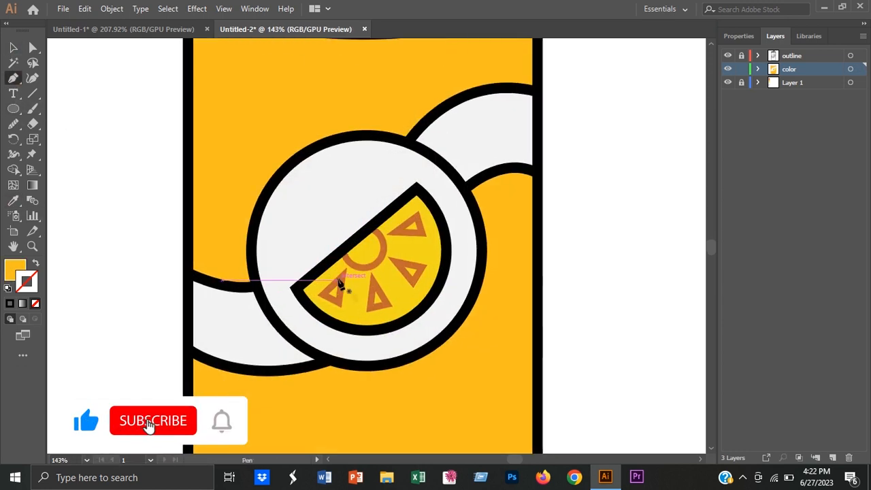
{"action": "left_click", "coordinate": [340, 280]}
{"action": "left_click", "coordinate": [326, 295]}
{"action": "left_click", "coordinate": [339, 300]}
{"action": "left_click", "coordinate": [340, 280]}
{"action": "left_click", "coordinate": [374, 282]}
{"action": "left_click", "coordinate": [371, 306]}
{"action": "left_click", "coordinate": [423, 266]}
{"action": "left_click", "coordinate": [397, 262]}
{"action": "left_click", "coordinate": [416, 221]}
{"action": "left_click", "coordinate": [406, 232]}
{"action": "left_click", "coordinate": [13, 48]}
{"action": "left_click", "coordinate": [147, 211]}
Step: Select the can body, label circle and fruit-slice fill shapes together
{"action": "scroll", "coordinate": [147, 212], "scroll_direction": "down", "scroll_amount": 4}
{"action": "left_click_drag", "start_coordinate": [235, 225], "coordinate": [331, 232]}
{"action": "left_click", "coordinate": [368, 273], "text": "shift"}
{"action": "right_click", "coordinate": [411, 230]}
{"action": "left_click", "coordinate": [435, 289]}
Step: Draw a tall, narrow orange-red rectangle along the can's left side as a shadow strip
{"action": "left_click", "coordinate": [13, 201]}
{"action": "left_click", "coordinate": [108, 104]}
{"action": "left_click", "coordinate": [14, 110]}
{"action": "left_click", "coordinate": [77, 107]}
{"action": "left_click_drag", "start_coordinate": [280, 87], "coordinate": [300, 413]}
Step: Adjust the shadow strip's corner points to follow the curves of the can's shoulder and base
{"action": "left_click", "coordinate": [32, 48]}
{"action": "left_click_drag", "start_coordinate": [300, 87], "coordinate": [300, 100]}
{"action": "left_click_drag", "start_coordinate": [299, 415], "coordinate": [299, 424]}
{"action": "left_click", "coordinate": [13, 49]}
{"action": "left_click_drag", "start_coordinate": [280, 258], "coordinate": [301, 257]}
{"action": "left_click", "coordinate": [226, 229]}
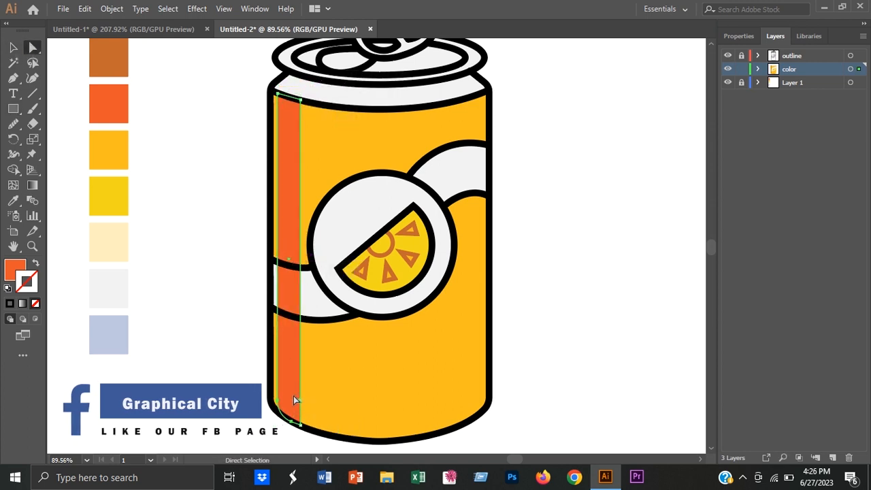
Step: Divide the orange-red shadow strip and the white wave band with the Pathfinder
{"action": "left_click", "coordinate": [288, 247]}
{"action": "left_click", "coordinate": [315, 293], "text": "shift"}
{"action": "left_click", "coordinate": [737, 36]}
{"action": "left_click", "coordinate": [729, 422]}
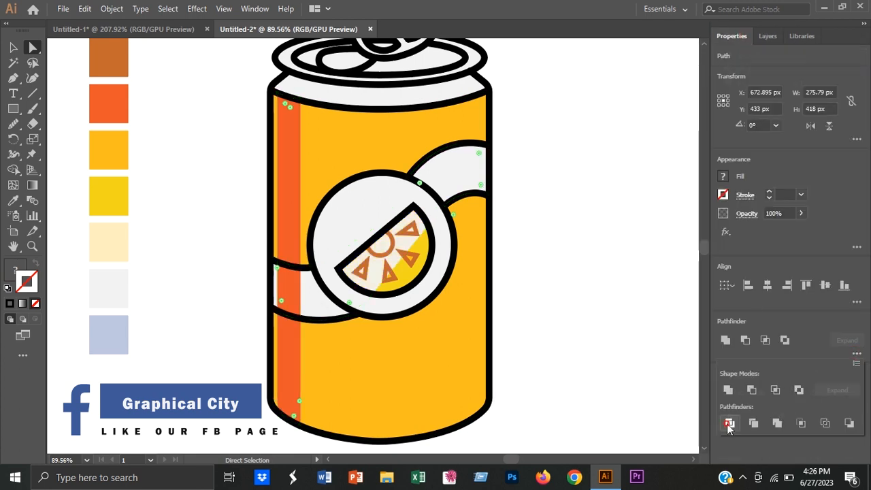
Step: Fill the shadow strip's overlap on the wave band with light blue, and arrange the fruit slice in front of the band
{"action": "left_click", "coordinate": [289, 289]}
{"action": "left_click", "coordinate": [13, 202]}
{"action": "left_click", "coordinate": [108, 334]}
{"action": "left_click", "coordinate": [13, 48]}
{"action": "left_click", "coordinate": [189, 212]}
{"action": "right_click", "coordinate": [381, 266]}
{"action": "left_click", "coordinate": [534, 205]}
Step: Draw a cream highlight shape along the can's right side and base with the Pen tool
{"action": "left_click", "coordinate": [13, 78]}
{"action": "left_click", "coordinate": [272, 404]}
{"action": "left_click_drag", "start_coordinate": [471, 409], "coordinate": [567, 356]}
{"action": "left_click", "coordinate": [471, 410]}
{"action": "left_click_drag", "start_coordinate": [472, 96], "coordinate": [493, 403]}
{"action": "left_click_drag", "start_coordinate": [416, 441], "coordinate": [310, 453]}
{"action": "left_click", "coordinate": [200, 350], "text": "ctrl"}
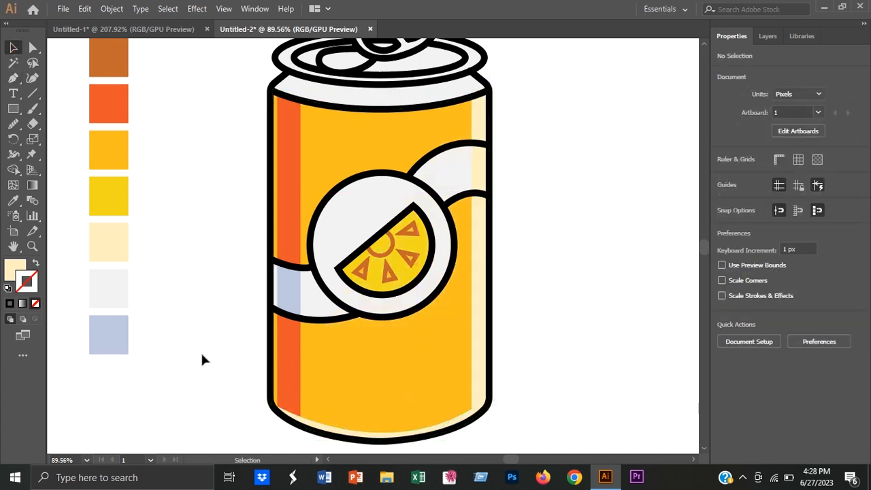
Step: Refine the cream highlight's inner edge and round its inner corner near the can's base
{"action": "left_click", "coordinate": [468, 429], "text": "ctrl"}
{"action": "left_click", "coordinate": [471, 409]}
{"action": "scroll", "coordinate": [469, 410], "scroll_direction": "down", "scroll_amount": 2}
{"action": "left_click_drag", "start_coordinate": [375, 406], "coordinate": [373, 399]}
{"action": "left_click", "coordinate": [13, 48]}
{"action": "left_click", "coordinate": [442, 313]}
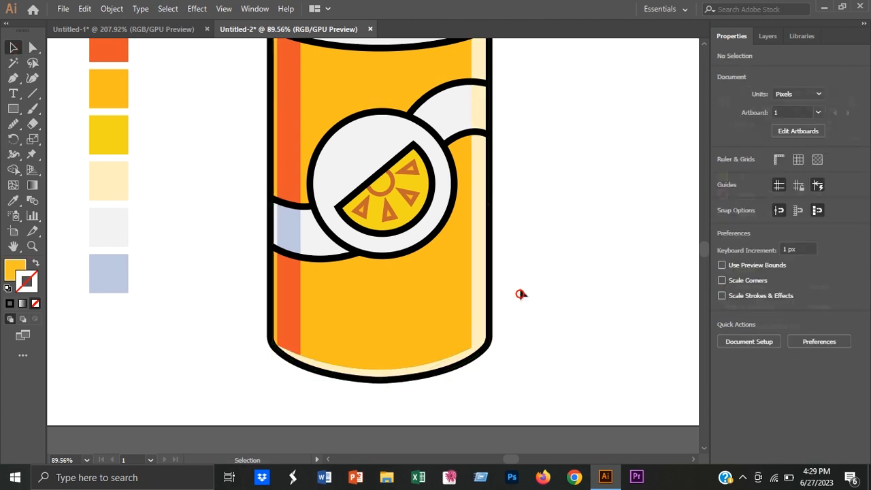
{"action": "scroll", "coordinate": [519, 297], "scroll_direction": "up", "scroll_amount": 2}
{"action": "left_click", "coordinate": [475, 326]}
{"action": "left_click", "coordinate": [32, 48]}
{"action": "key", "text": "v"}
{"action": "left_click", "coordinate": [183, 307]}
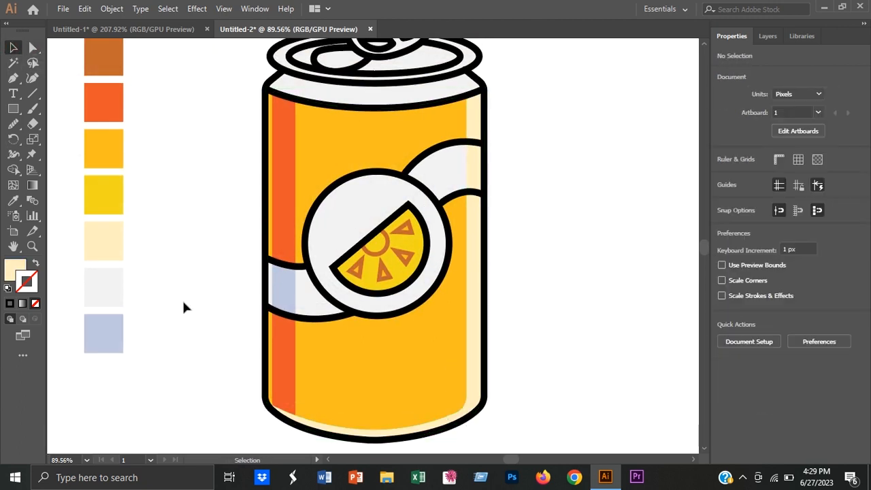
Step: Recolour the cream highlight's piece over the wave band to near-white, and arrange the fruit slice in front of the band again
{"action": "left_click", "coordinate": [447, 180]}
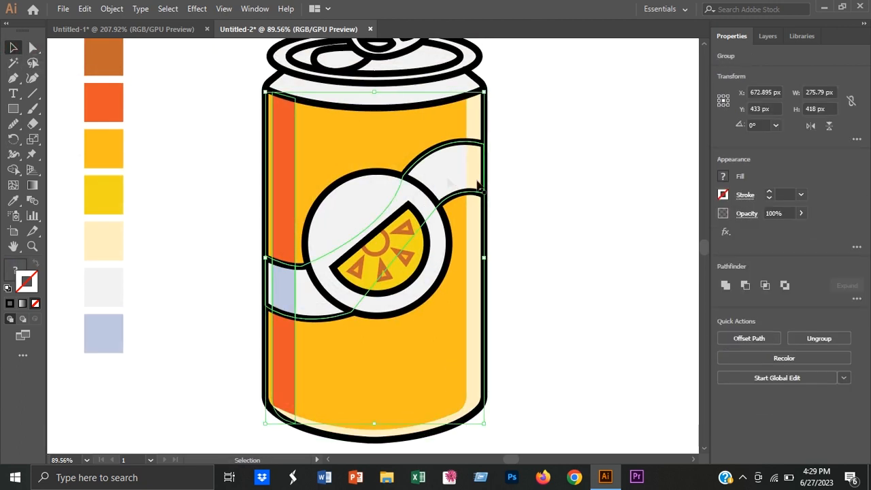
{"action": "left_click", "coordinate": [505, 171]}
{"action": "left_click", "coordinate": [475, 175]}
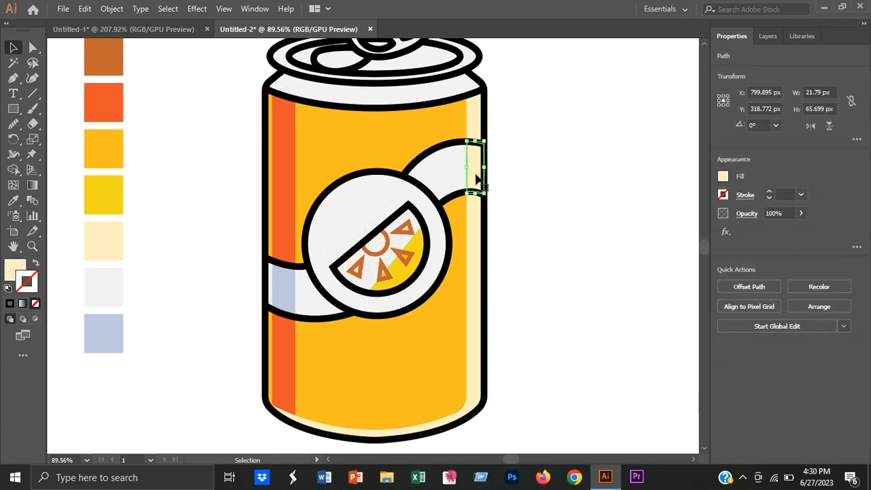
{"action": "left_click", "coordinate": [110, 288]}
{"action": "key", "text": "v"}
{"action": "left_click", "coordinate": [181, 189]}
{"action": "right_click", "coordinate": [399, 273]}
{"action": "left_click", "coordinate": [578, 206]}
{"action": "left_click", "coordinate": [572, 128]}
Step: Draw a light-blue shadow shape covering the can's lid and left shoulder with the Pen tool, using the band shadow's colour
{"action": "mouse_move", "coordinate": [386, 63]}
{"action": "left_mouse_down"}
{"action": "mouse_move", "coordinate": [383, 128]}
{"action": "mouse_move", "coordinate": [410, 128]}
{"action": "left_mouse_up"}
{"action": "left_click", "coordinate": [340, 189]}
{"action": "left_click", "coordinate": [284, 59]}
{"action": "key", "text": "i"}
{"action": "left_click", "coordinate": [246, 437]}
{"action": "key", "text": "p"}
{"action": "left_click", "coordinate": [263, 194]}
{"action": "left_click", "coordinate": [292, 167]}
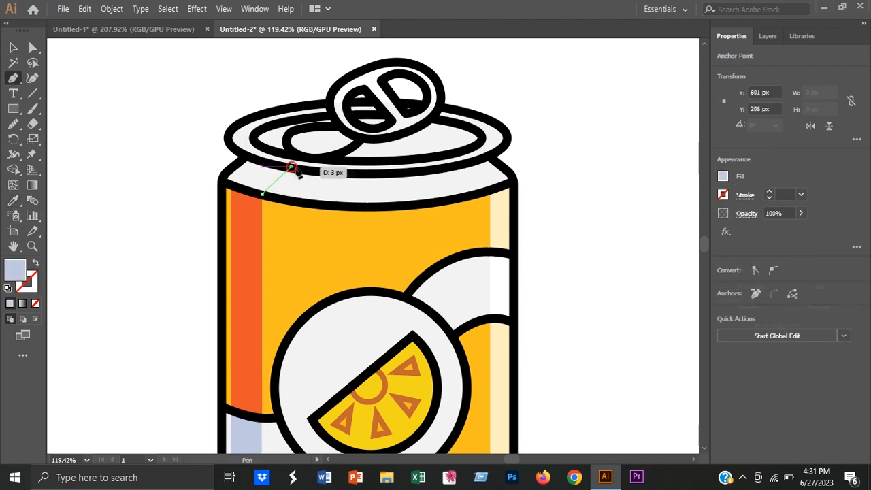
{"action": "left_click_drag", "start_coordinate": [482, 157], "coordinate": [558, 131]}
{"action": "left_click_drag", "start_coordinate": [500, 125], "coordinate": [519, 145]}
{"action": "left_click_drag", "start_coordinate": [407, 100], "coordinate": [404, 99]}
{"action": "left_click_drag", "start_coordinate": [301, 105], "coordinate": [263, 115]}
{"action": "left_click_drag", "start_coordinate": [230, 139], "coordinate": [219, 194]}
{"action": "left_click", "coordinate": [249, 157]}
{"action": "left_click", "coordinate": [222, 181]}
{"action": "left_click", "coordinate": [262, 194]}
{"action": "left_click", "coordinate": [13, 49]}
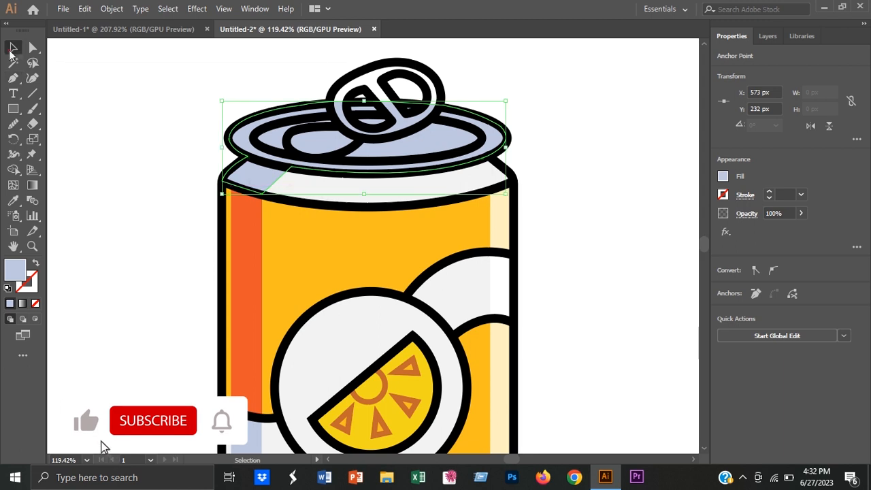
{"action": "left_click", "coordinate": [115, 116]}
Step: Draw a light-blue fill shape following the pull tab's outer contour with the Pen tool
{"action": "left_click", "coordinate": [14, 79]}
{"action": "left_click", "coordinate": [333, 89]}
{"action": "left_click_drag", "start_coordinate": [417, 66], "coordinate": [465, 81]}
{"action": "left_click", "coordinate": [417, 66]}
{"action": "left_click_drag", "start_coordinate": [437, 105], "coordinate": [431, 129]}
{"action": "left_click", "coordinate": [437, 106]}
{"action": "left_click_drag", "start_coordinate": [380, 137], "coordinate": [347, 143]}
{"action": "left_click", "coordinate": [380, 137]}
{"action": "left_click_drag", "start_coordinate": [333, 89], "coordinate": [327, 63]}
Step: Draw cut-out shapes over the pull tab's openings with the Pen tool
{"action": "left_click", "coordinate": [363, 89]}
{"action": "left_click", "coordinate": [388, 118]}
{"action": "mouse_move", "coordinate": [348, 104]}
{"action": "left_mouse_down"}
{"action": "mouse_move", "coordinate": [336, 81]}
{"action": "mouse_move", "coordinate": [378, 82]}
{"action": "mouse_move", "coordinate": [414, 63]}
{"action": "mouse_move", "coordinate": [357, 95]}
{"action": "left_mouse_up"}
{"action": "left_click", "coordinate": [381, 79]}
{"action": "left_click", "coordinate": [405, 114]}
{"action": "left_click", "coordinate": [424, 85]}
Step: Subtract the opening shapes from the pull tab's fill with the Shape Builder tool
{"action": "left_click", "coordinate": [14, 48]}
{"action": "left_click", "coordinate": [342, 95]}
{"action": "left_click", "coordinate": [367, 112], "text": "shift"}
{"action": "left_click", "coordinate": [408, 95], "text": "shift"}
{"action": "left_click", "coordinate": [14, 170]}
{"action": "left_click", "coordinate": [364, 111], "text": "alt"}
{"action": "left_click", "coordinate": [14, 49]}
{"action": "left_click", "coordinate": [130, 119]}
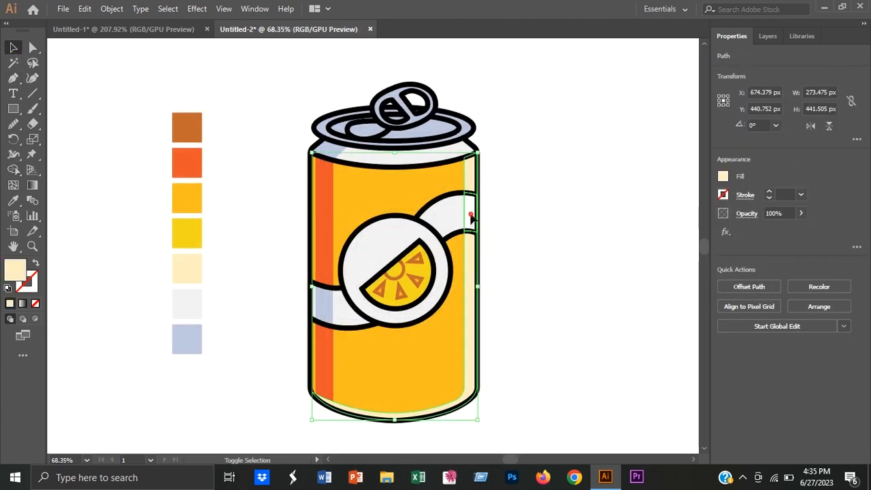
Step: Lower the opacity of the cream highlight along the can's right side and base
{"action": "left_click", "coordinate": [598, 300]}
{"action": "key", "text": "ctrl+z"}
{"action": "left_click", "coordinate": [559, 239]}
{"action": "left_click", "coordinate": [466, 277]}
{"action": "left_click", "coordinate": [801, 213]}
{"action": "left_click_drag", "start_coordinate": [787, 231], "coordinate": [780, 232]}
{"action": "left_click", "coordinate": [599, 240]}
Step: Adjust the opacity of the highlight piece on the wave band at the can's right side
{"action": "left_click", "coordinate": [469, 214]}
{"action": "left_click", "coordinate": [801, 214]}
{"action": "left_click", "coordinate": [622, 227]}
{"action": "left_click", "coordinate": [470, 214]}
{"action": "left_click", "coordinate": [801, 214]}
{"action": "left_click", "coordinate": [588, 201]}
Step: Divide the orange-red shadow strip and the cream highlight with the Pathfinder, and select their overlap at the can's base
{"action": "left_click", "coordinate": [324, 370]}
{"action": "left_click", "coordinate": [347, 412], "text": "shift"}
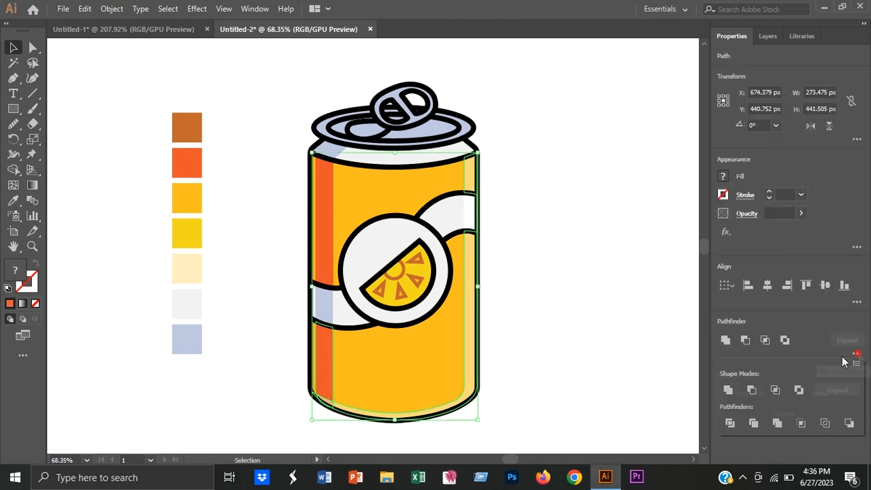
{"action": "left_click", "coordinate": [730, 423]}
{"action": "left_click", "coordinate": [579, 381]}
{"action": "left_click", "coordinate": [333, 408]}
{"action": "key", "text": "a"}
{"action": "left_click", "coordinate": [296, 418]}
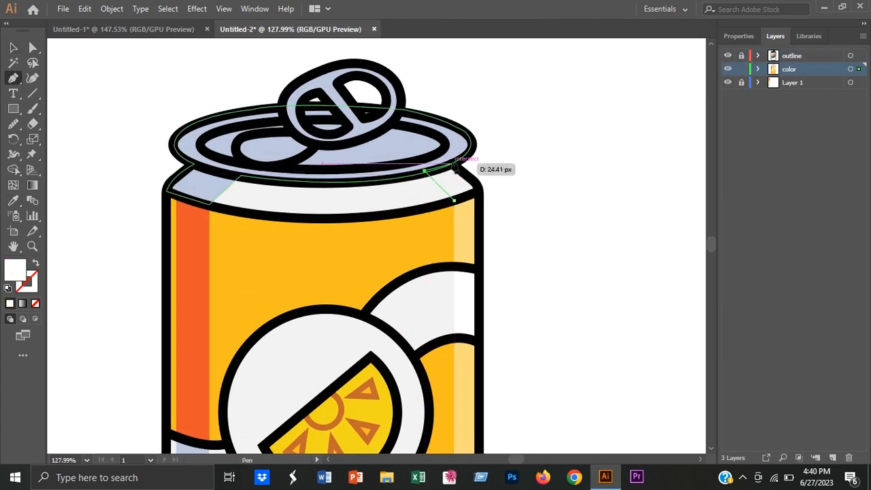
Step: Complete a white highlight shape on the can's right shoulder and lower its opacity
{"action": "left_click", "coordinate": [478, 194]}
{"action": "key", "text": "ctrl+0"}
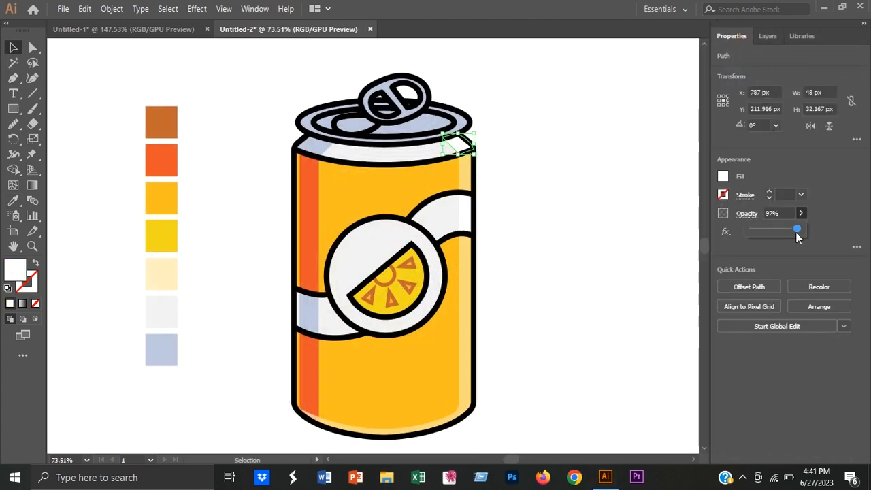
{"action": "left_click", "coordinate": [268, 123]}
Step: Lock the color layer, unlock the outline layer and expand all the can's outlines into filled shapes
{"action": "key", "text": "F7"}
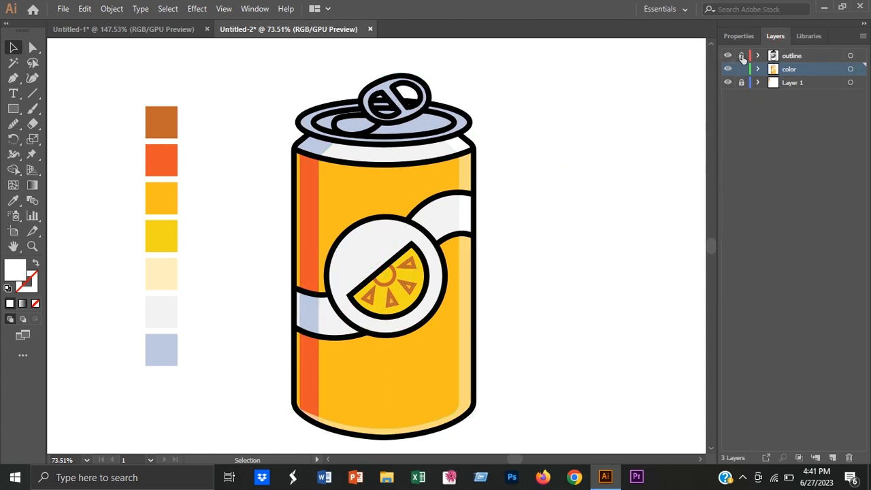
{"action": "key", "text": "ctrl+a"}
{"action": "left_click", "coordinate": [112, 9]}
{"action": "left_click", "coordinate": [162, 142]}
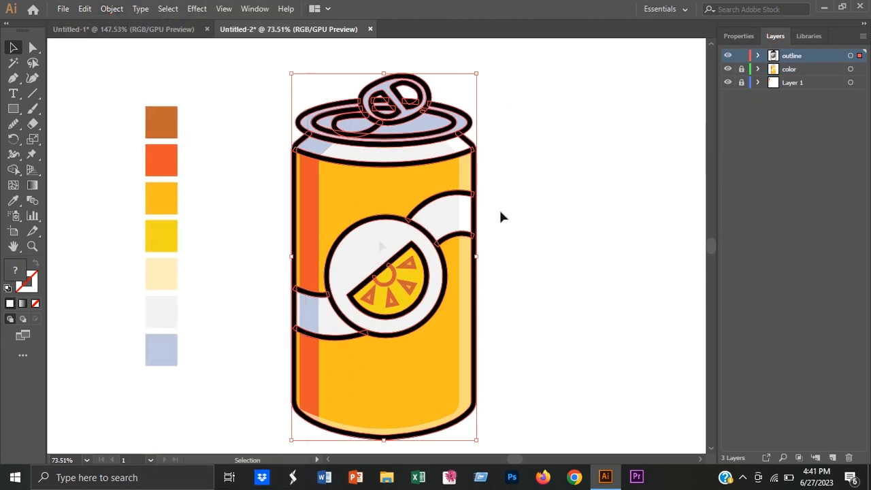
{"action": "left_click", "coordinate": [500, 207]}
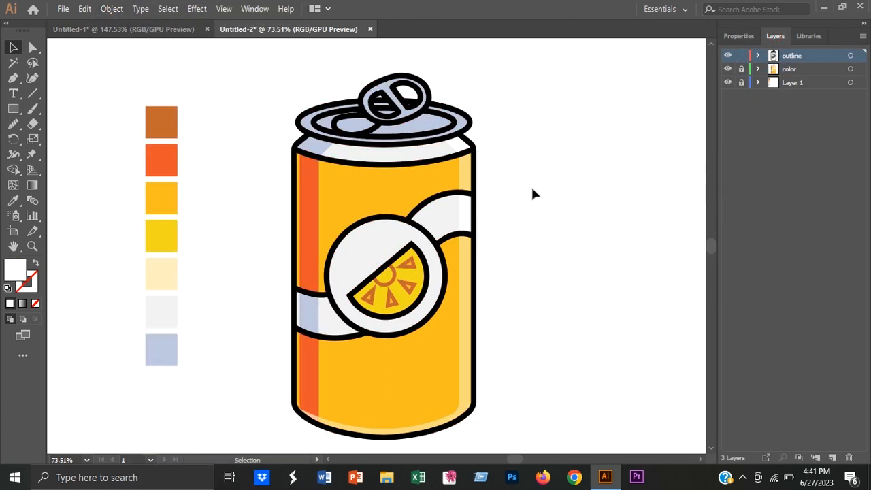
Step: Unlock the color layer and group the can's outlines and colour fills into one object
{"action": "left_click", "coordinate": [741, 70]}
{"action": "left_click_drag", "start_coordinate": [252, 86], "coordinate": [545, 392]}
{"action": "right_click", "coordinate": [497, 111]}
{"action": "left_click", "coordinate": [532, 190]}
{"action": "left_click", "coordinate": [530, 283]}
Step: Rotate the grouped can counter-clockwise so that it leans to the left
{"action": "scroll", "coordinate": [530, 283], "scroll_direction": "down", "scroll_amount": 2}
{"action": "left_click_drag", "start_coordinate": [527, 306], "coordinate": [493, 320]}
{"action": "left_click", "coordinate": [388, 331]}
{"action": "left_click_drag", "start_coordinate": [454, 426], "coordinate": [501, 388]}
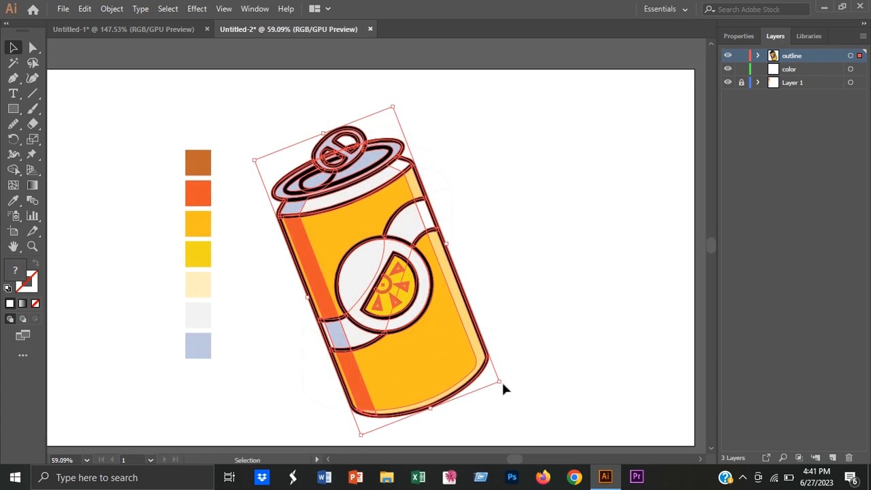
Step: Draw a flat black ellipse as a ground shadow beneath the can, set its opacity to 24%, and resize it
{"action": "left_click_drag", "start_coordinate": [13, 108], "coordinate": [61, 140]}
{"action": "left_click_drag", "start_coordinate": [319, 413], "coordinate": [455, 434]}
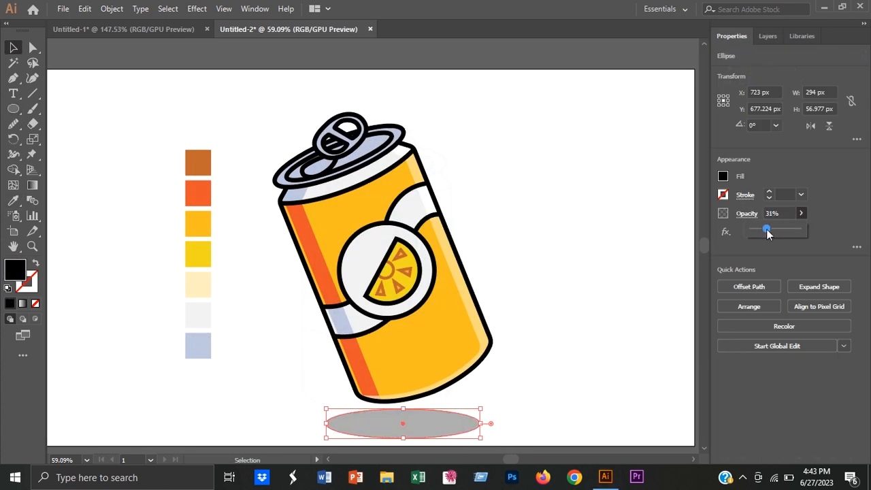
{"action": "scroll", "coordinate": [482, 419], "scroll_direction": "up", "scroll_amount": 1}
{"action": "left_click", "coordinate": [534, 395]}
{"action": "left_click", "coordinate": [480, 425]}
{"action": "left_click_drag", "start_coordinate": [497, 412], "coordinate": [495, 413]}
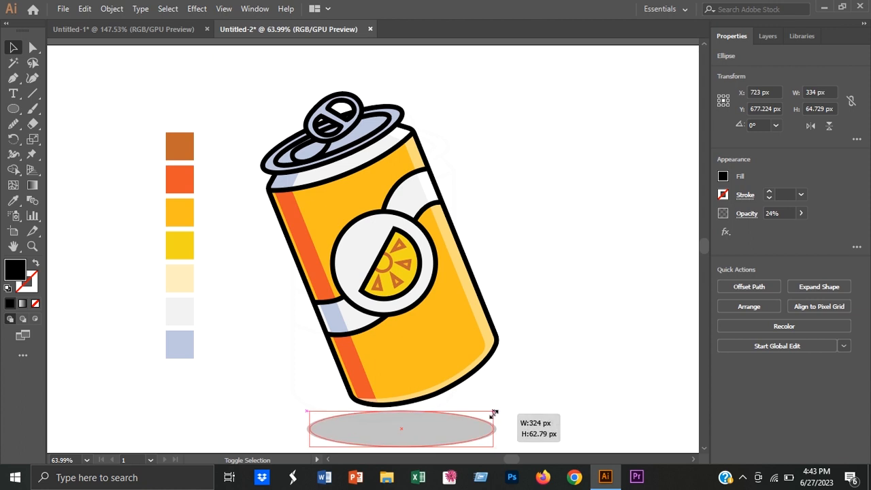
Step: Group the tilted can with its ground shadow and move them slightly up on the artboard
{"action": "left_click_drag", "start_coordinate": [560, 364], "coordinate": [435, 441]}
{"action": "right_click", "coordinate": [390, 258]}
{"action": "left_click", "coordinate": [442, 291]}
{"action": "left_click_drag", "start_coordinate": [421, 309], "coordinate": [420, 298]}
{"action": "left_click", "coordinate": [578, 273]}
{"action": "left_click", "coordinate": [864, 24]}
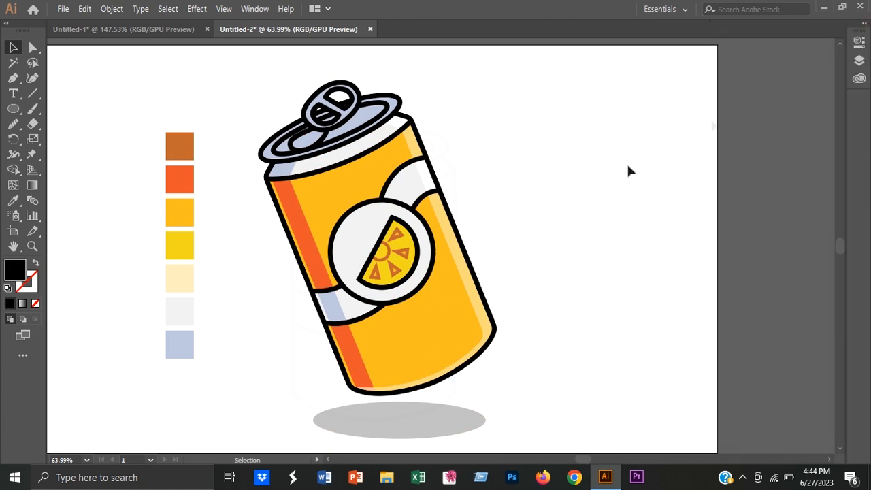
{"action": "left_click_drag", "start_coordinate": [594, 179], "coordinate": [667, 179]}
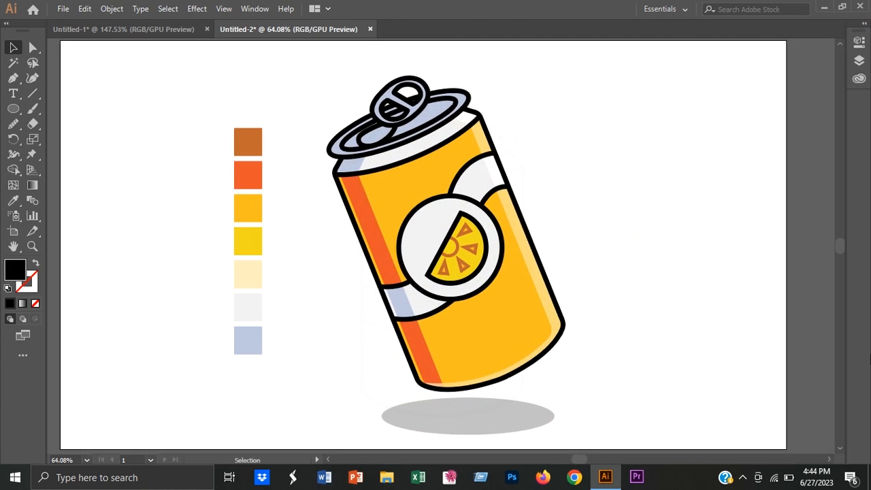